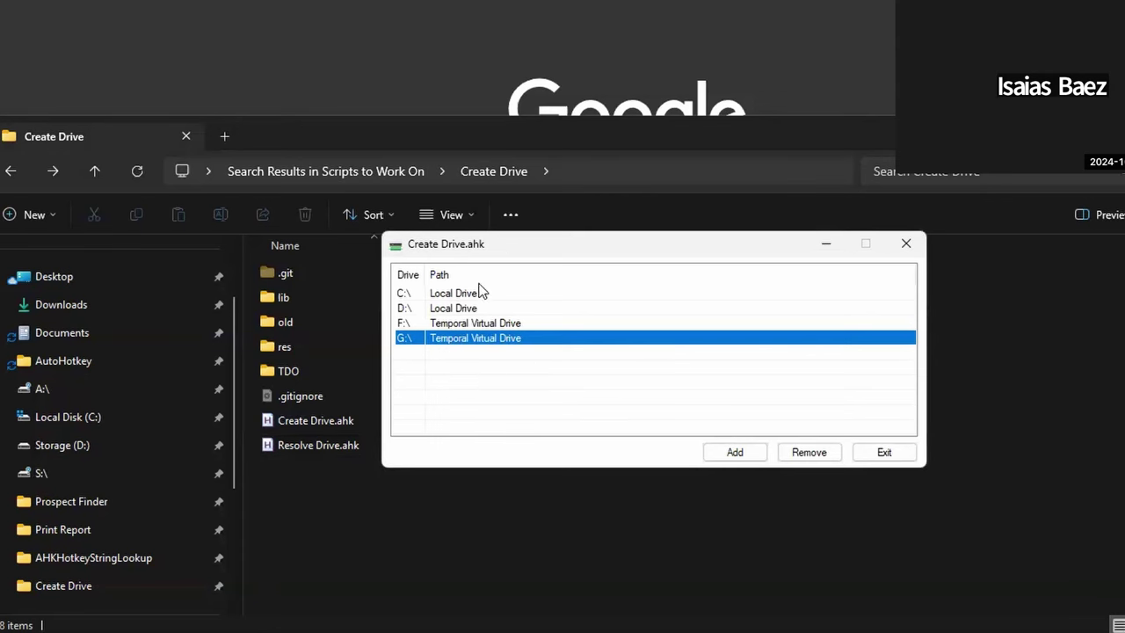
- Reposition the Create Drive window and clear the G:\ drive selection
left_click_drag(516, 252, 580, 350)
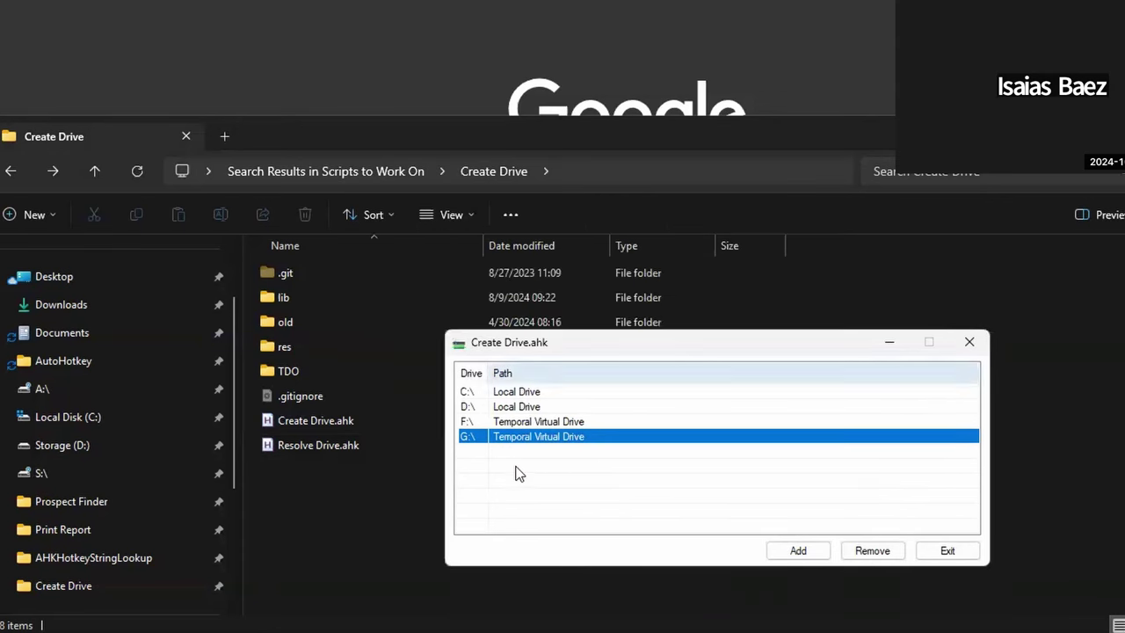
left_click(568, 493)
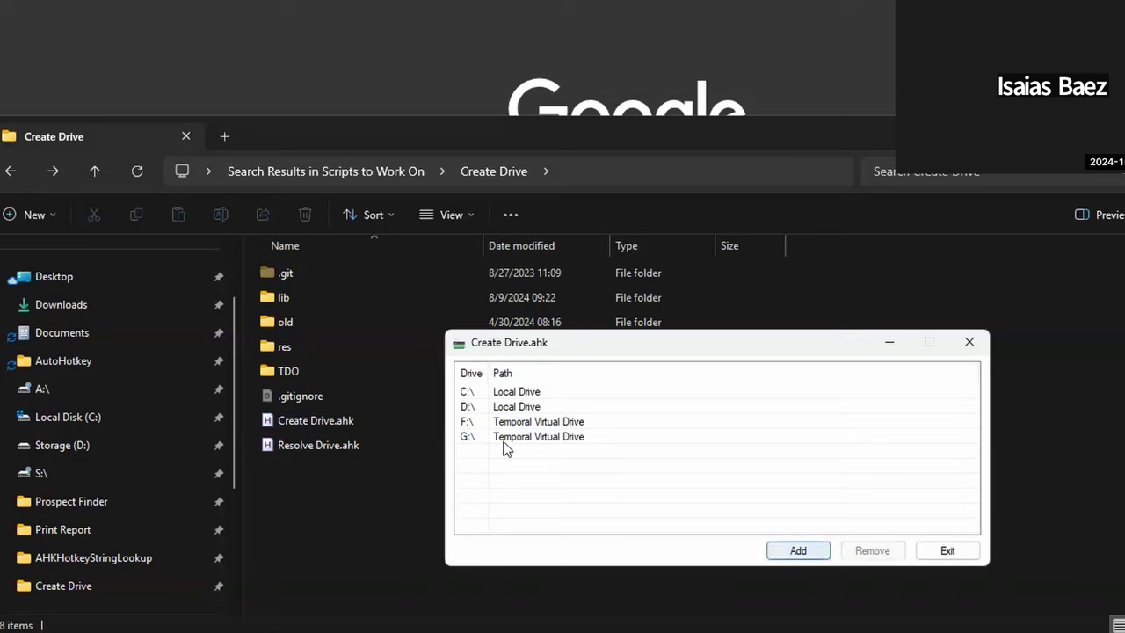
left_click_drag(565, 344, 517, 295)
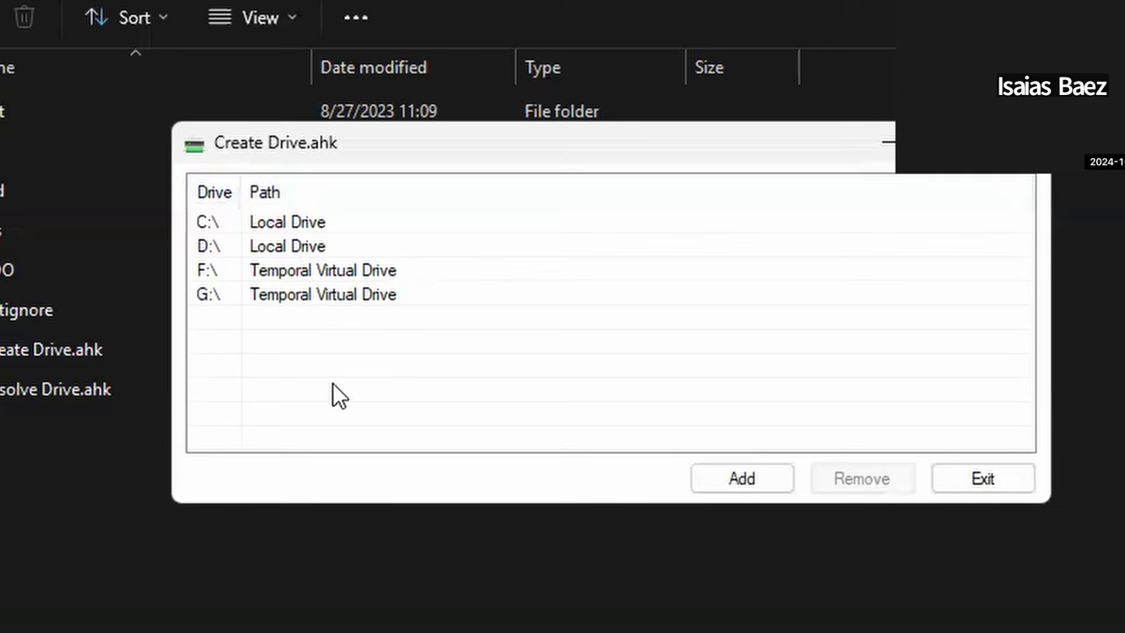
- Start a new drive mapping with S:\ as the drive letter, ready for a folder path
left_click(728, 481)
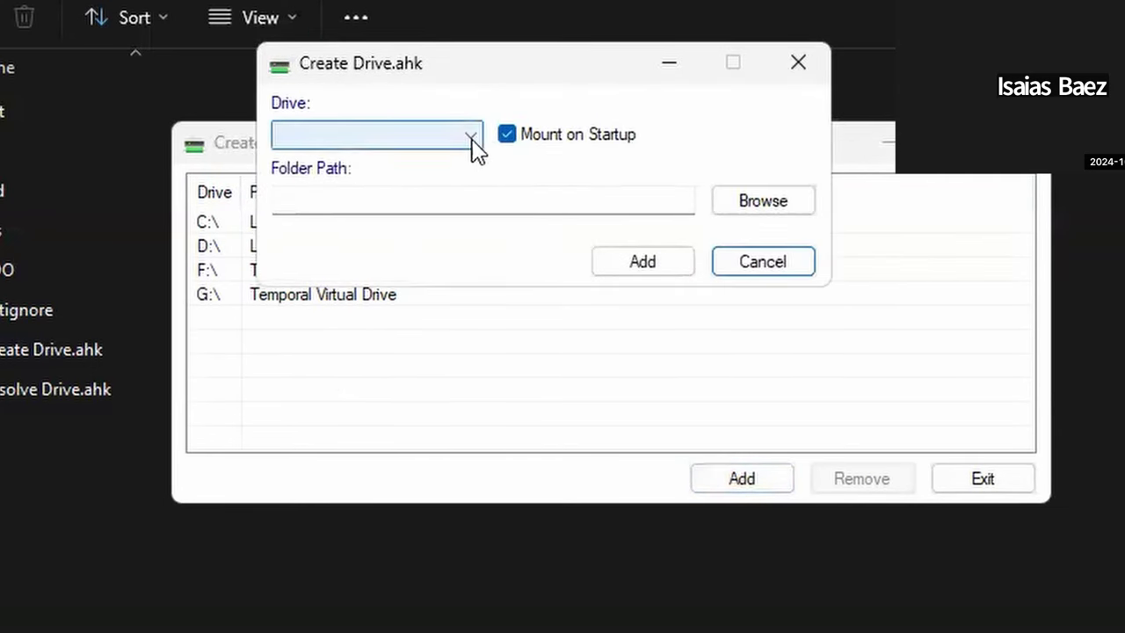
left_click(472, 139)
left_click(324, 421)
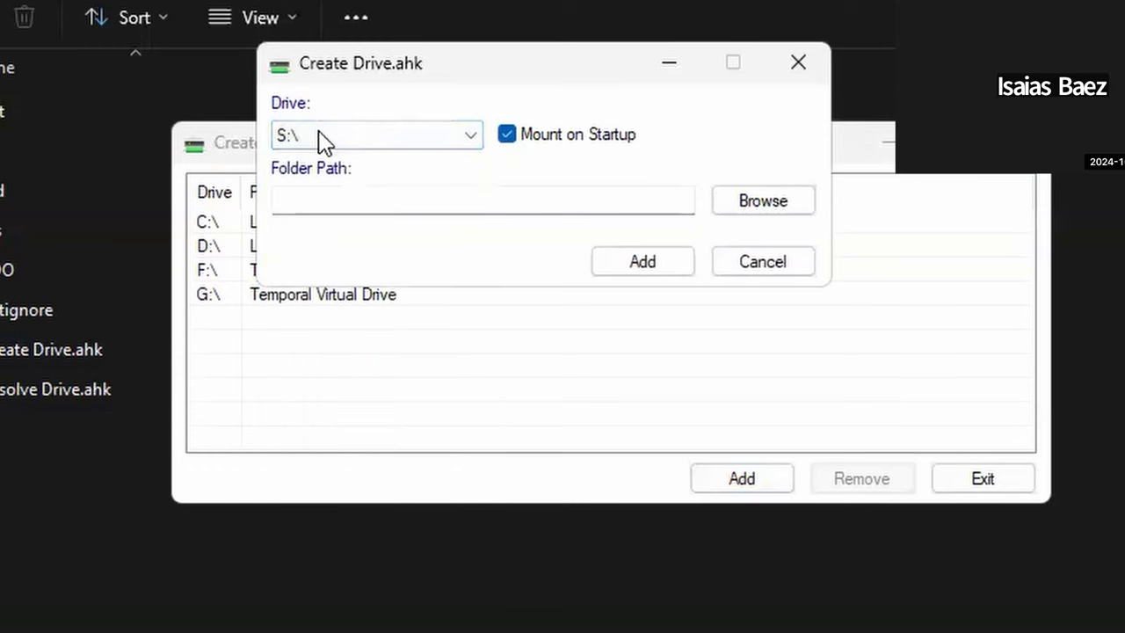
left_click(318, 193)
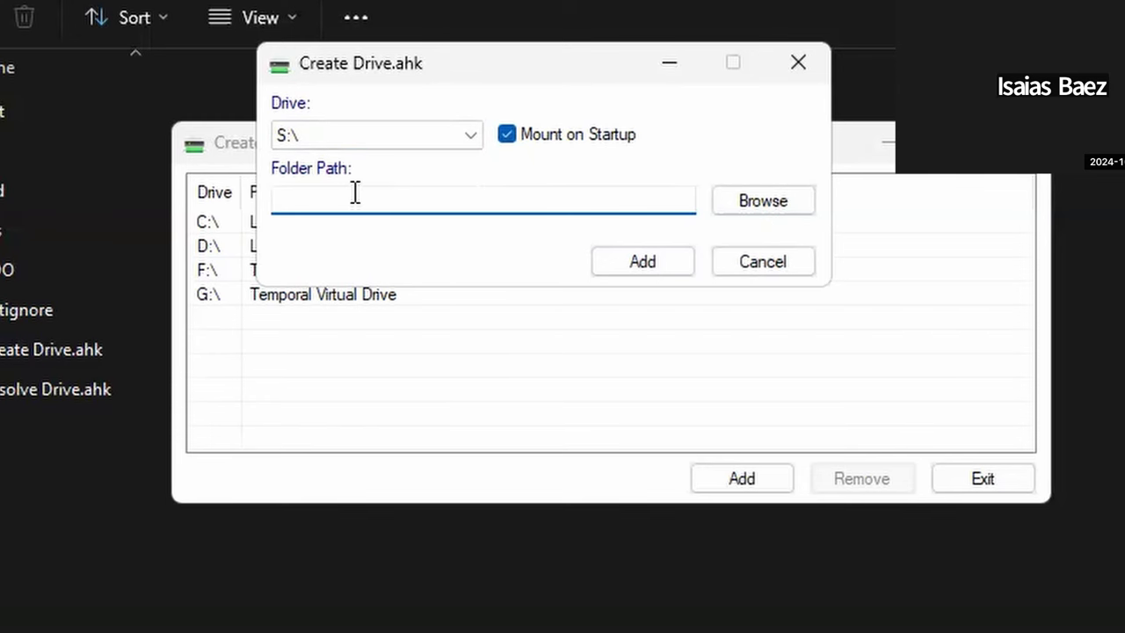
- Point S:\ at Dropbox\Guests\Scripts to Work On, add the mapping and approve the UAC prompt
left_click(789, 209)
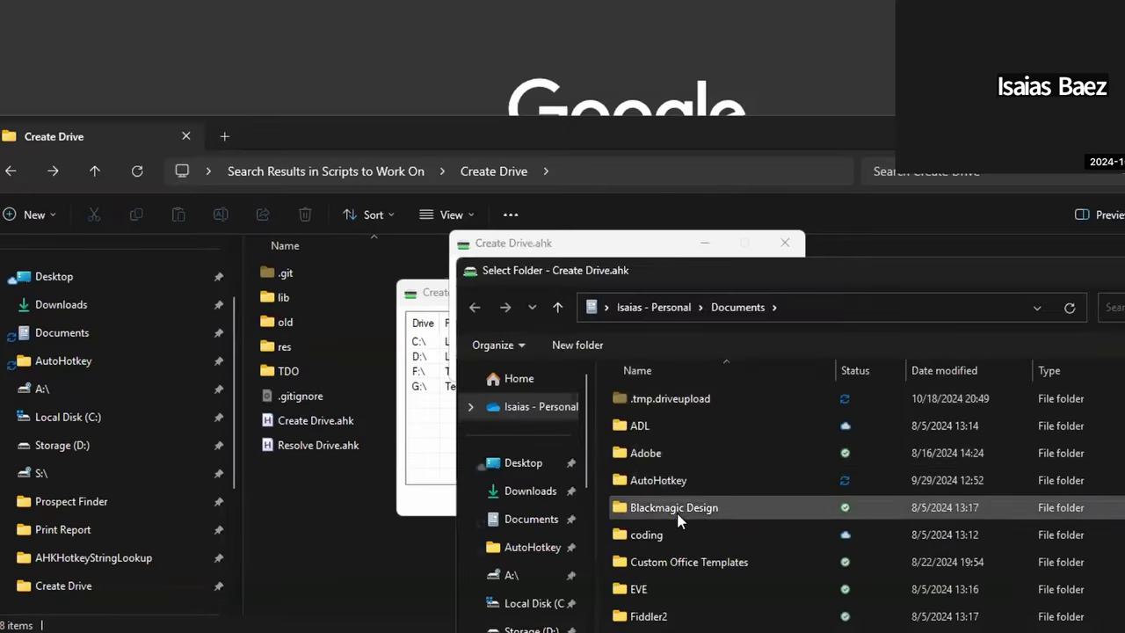
scroll(678, 520, "down", 3)
scroll(523, 527, "down", 4)
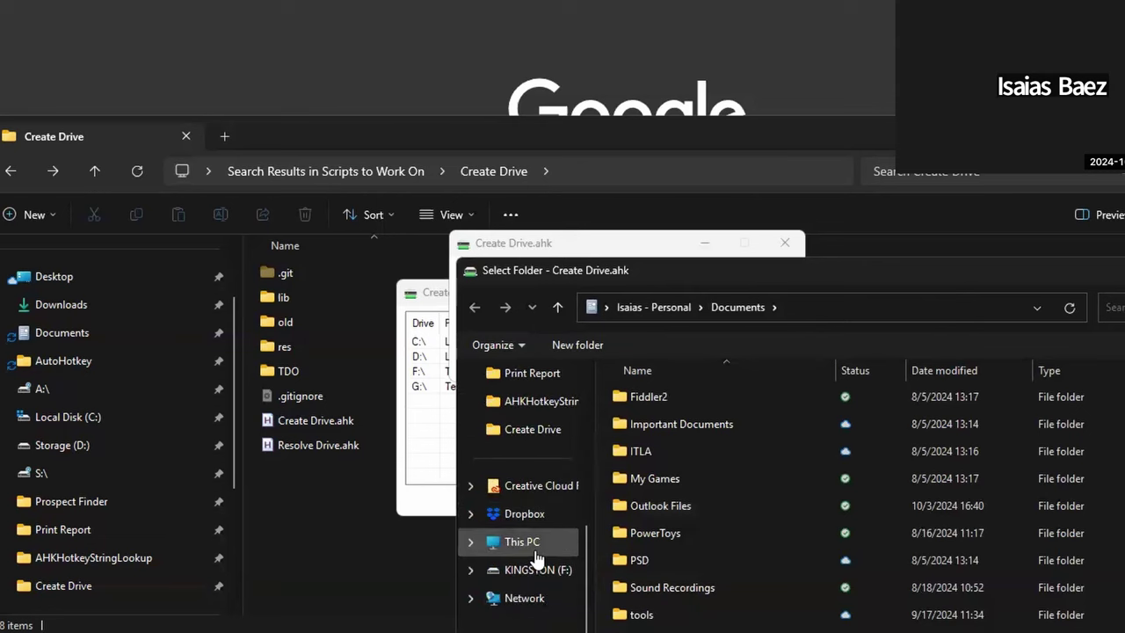
left_click(575, 547)
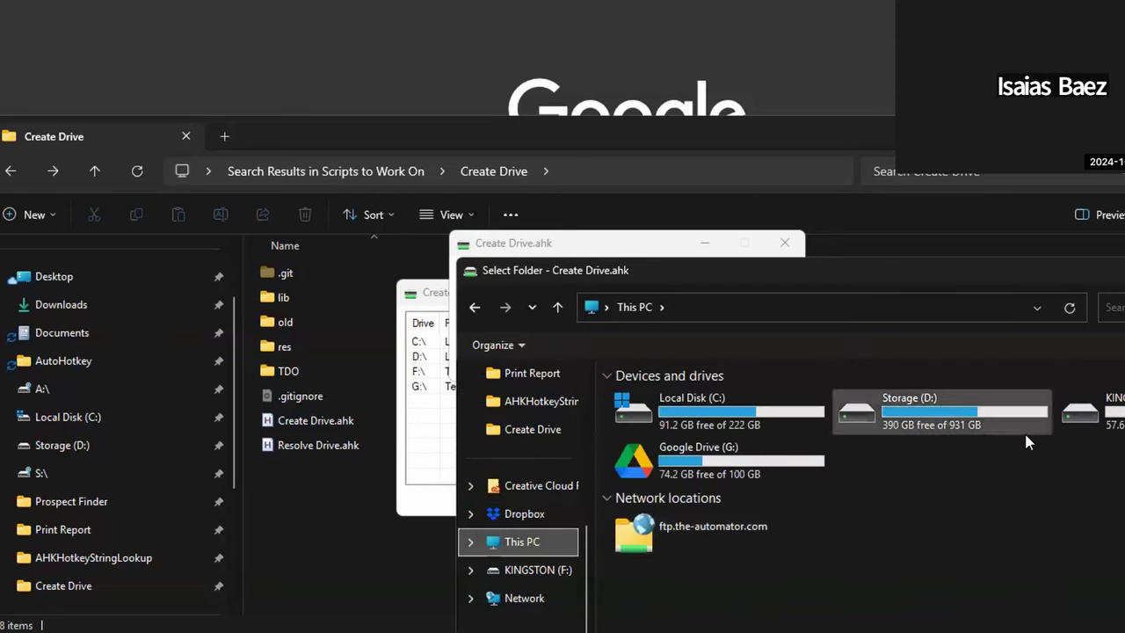
left_click(521, 515)
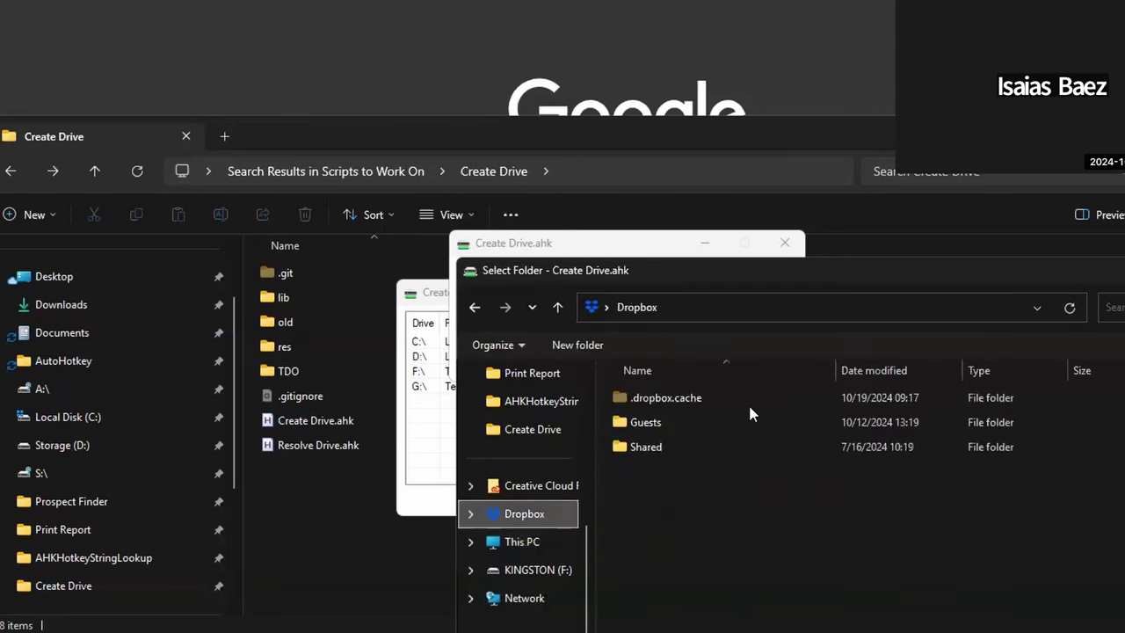
double_click(684, 422)
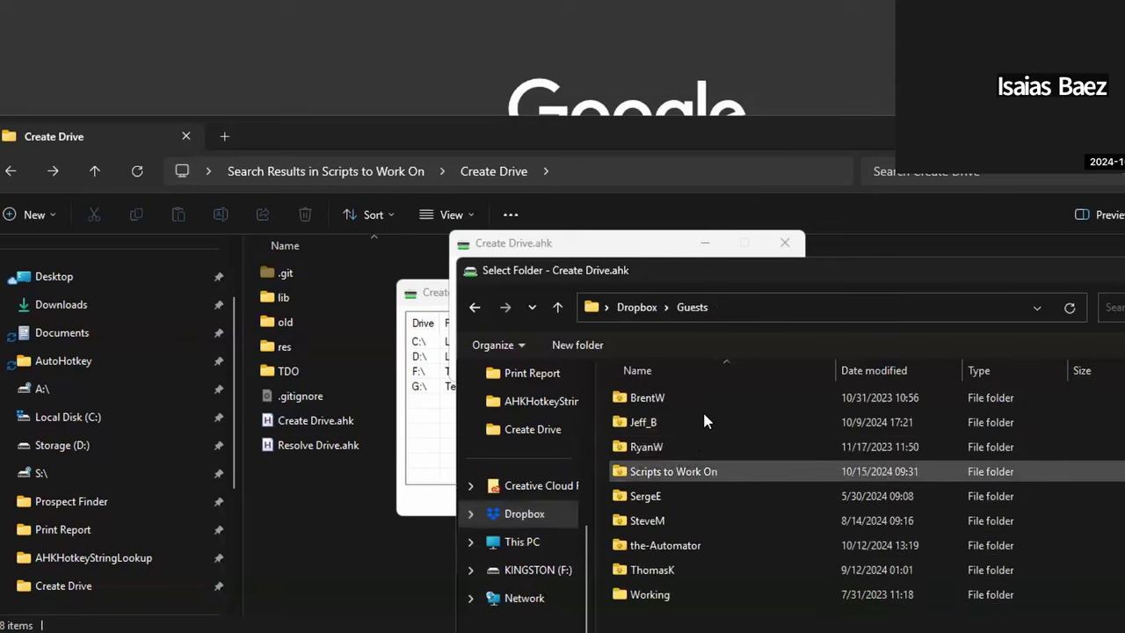
double_click(708, 474)
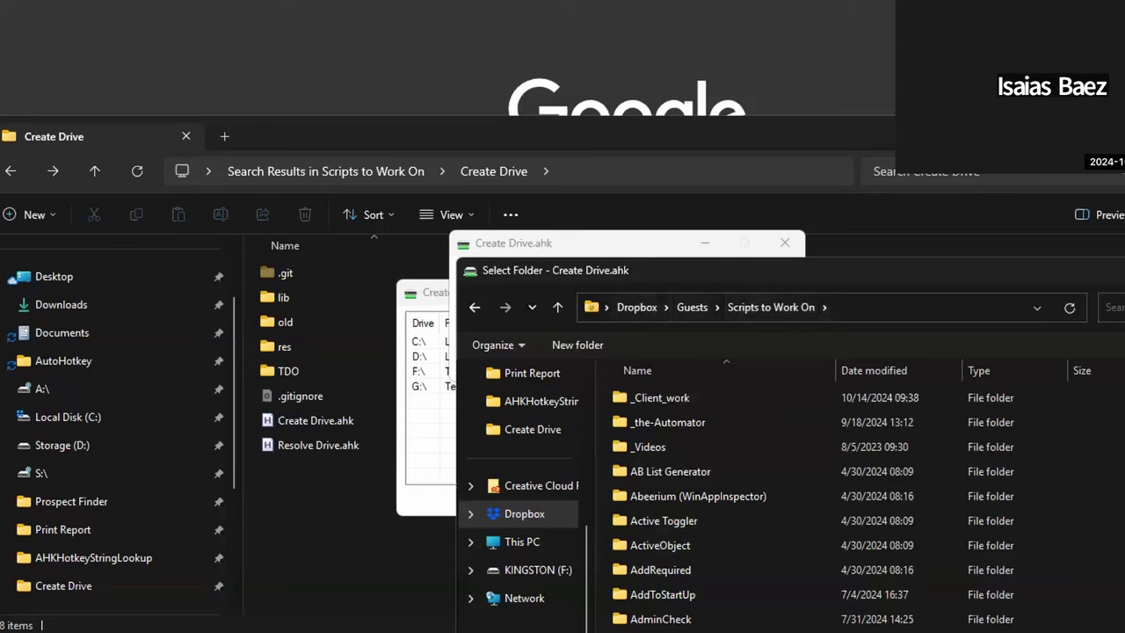
key("Return")
left_click_drag(464, 329, 717, 329)
left_click(689, 368)
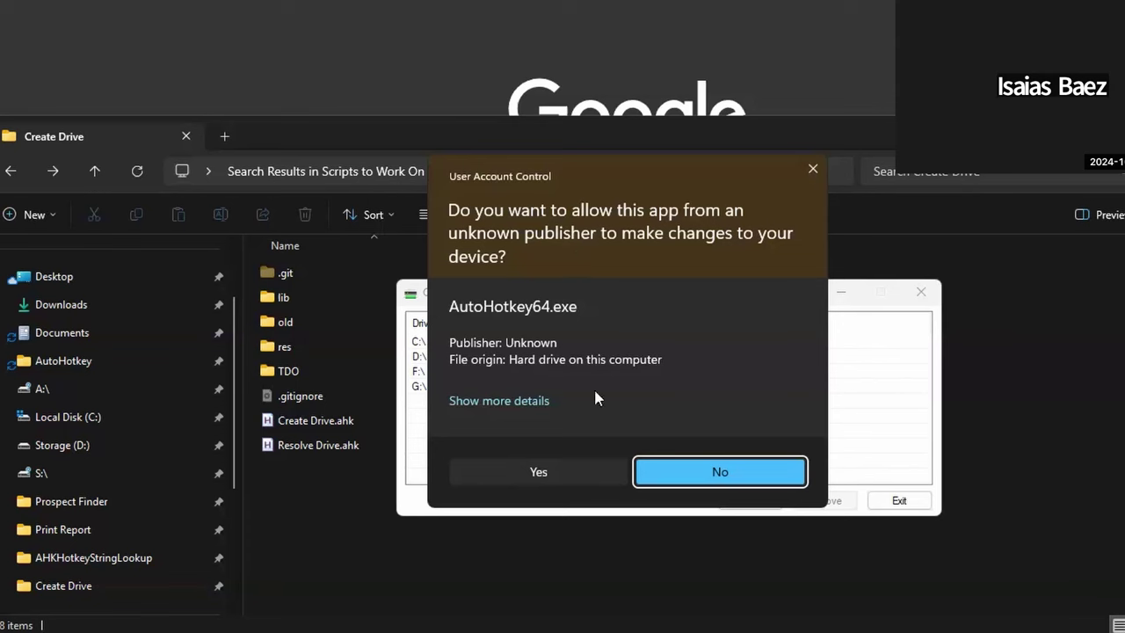
left_click(542, 476)
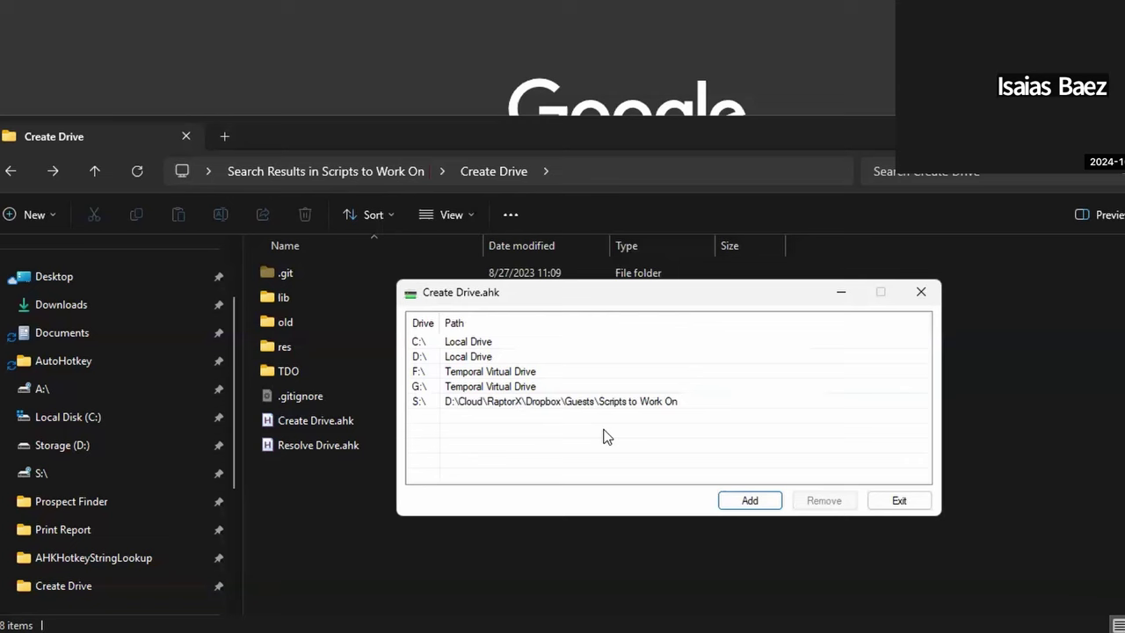
- Open Storage (S:) from This PC to see the Scripts to Work On folders
scroll(143, 476, "down", 2)
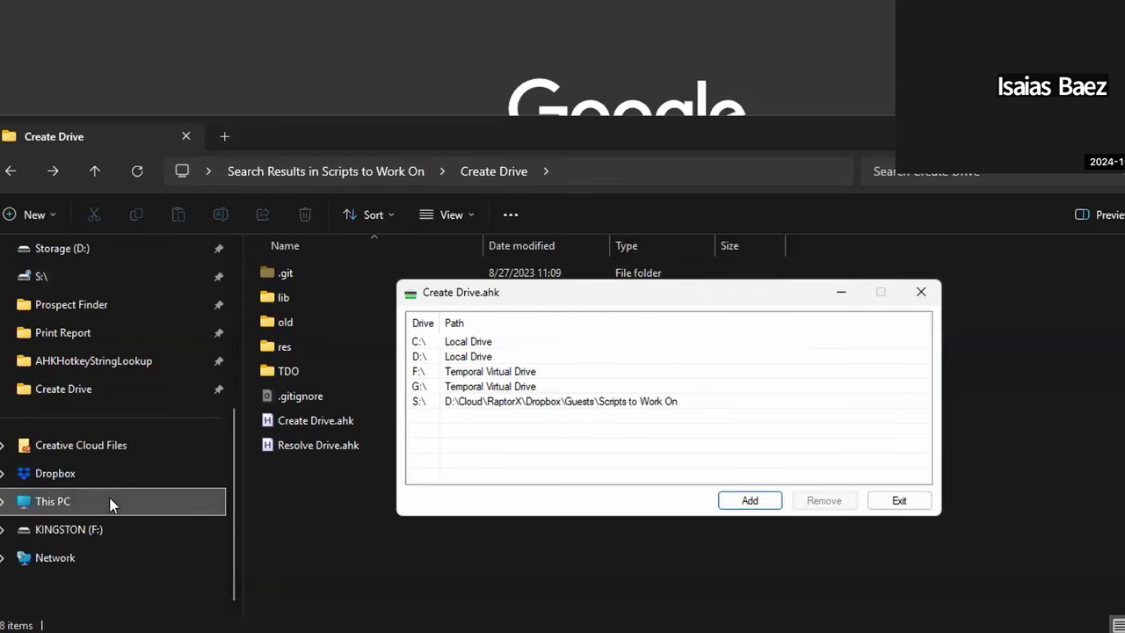
left_click(146, 500)
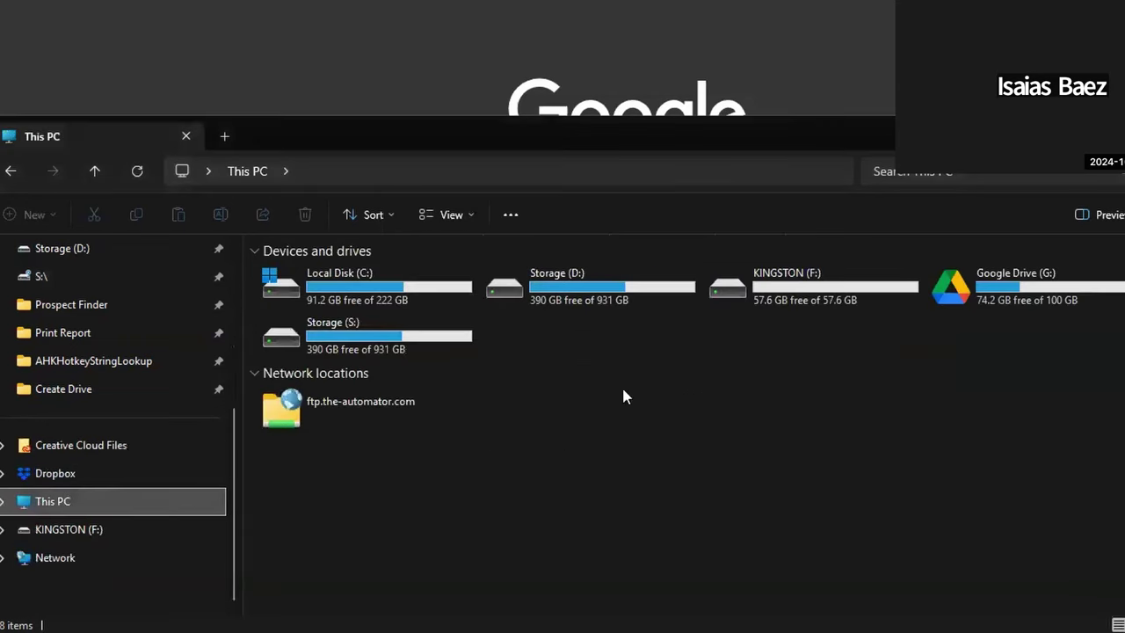
double_click(351, 332)
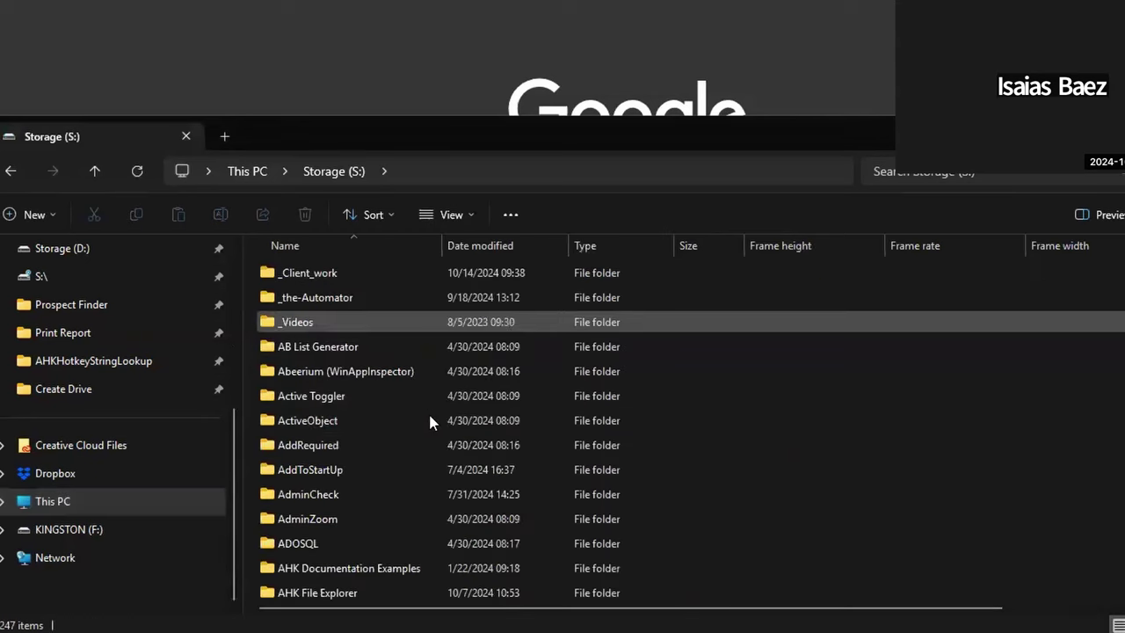
scroll(426, 515, "down", 15)
scroll(425, 514, "down", 3)
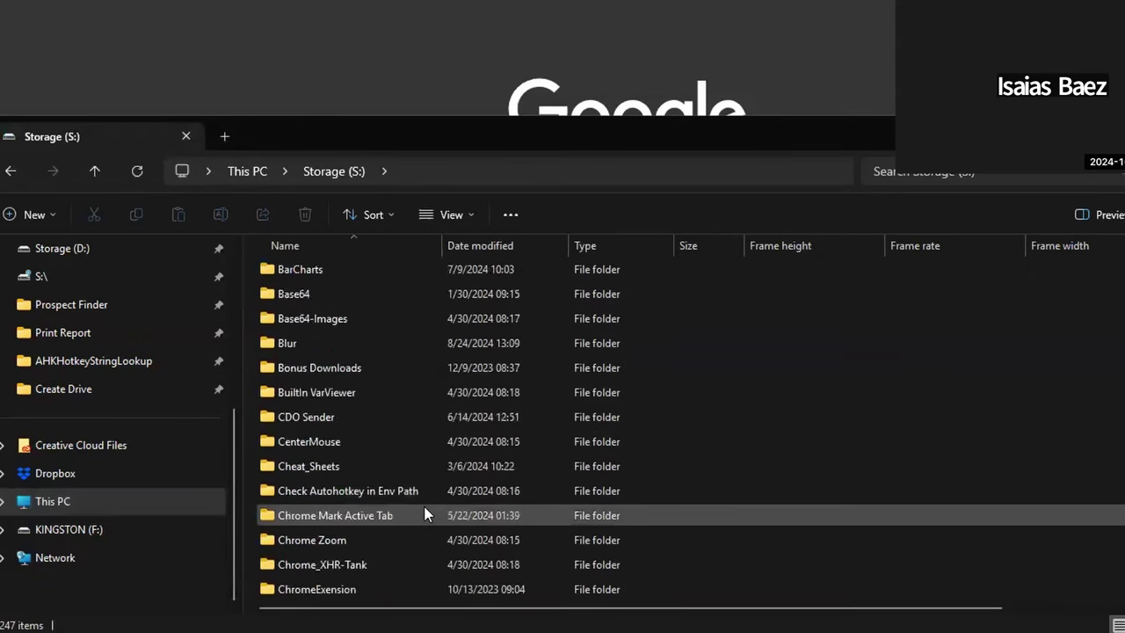
scroll(427, 512, "up", 17)
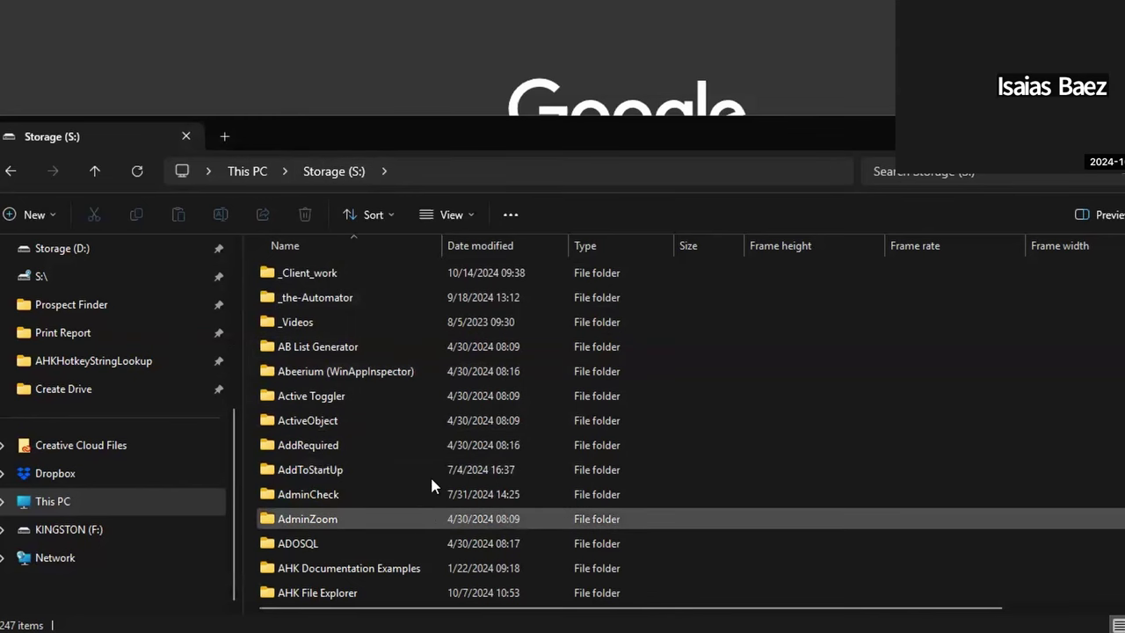
- Reopen Create Drive with Ctrl+Alt+D and open the _Videos folder on S:
key("ctrl+alt+d")
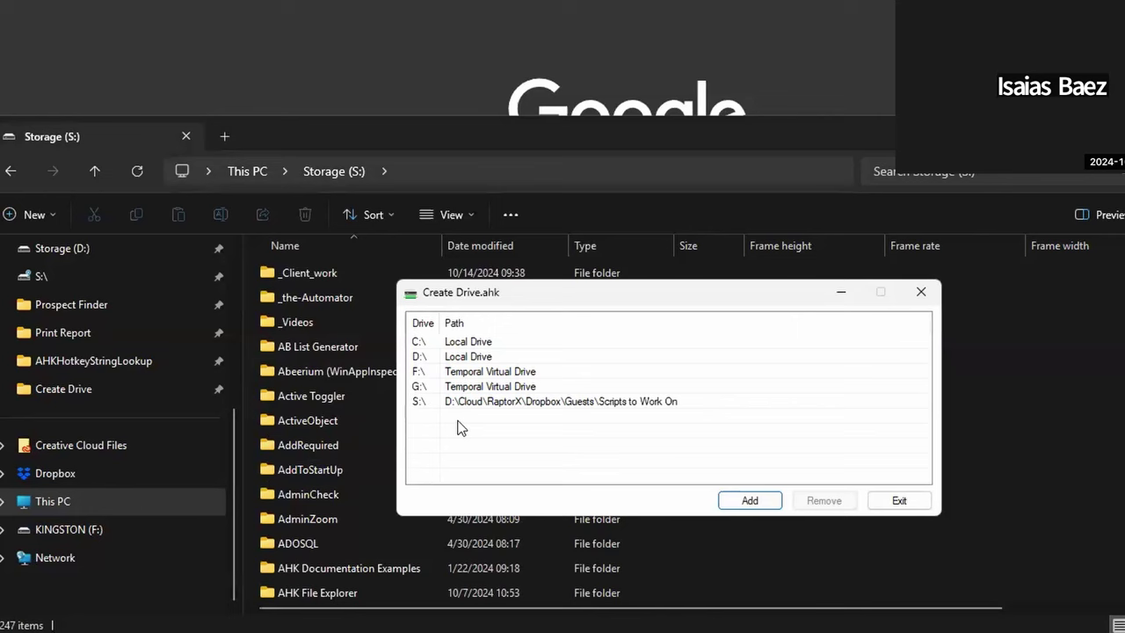
double_click(283, 332)
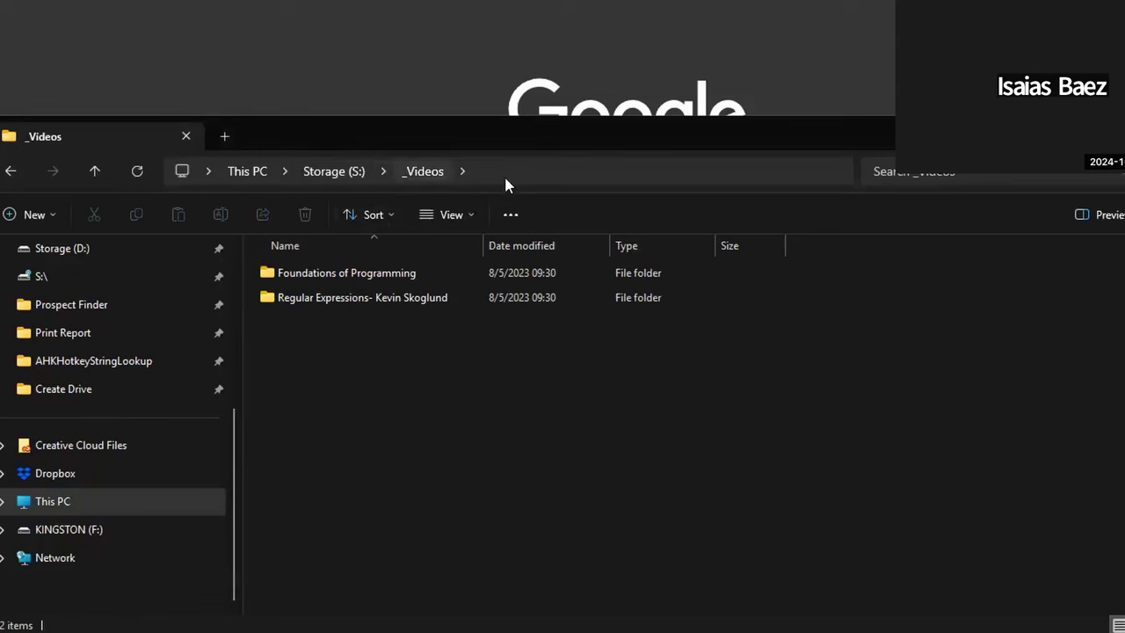
key("ctrl+alt+d")
- Start another drive mapping with A:\ as the drive letter
left_click(749, 500)
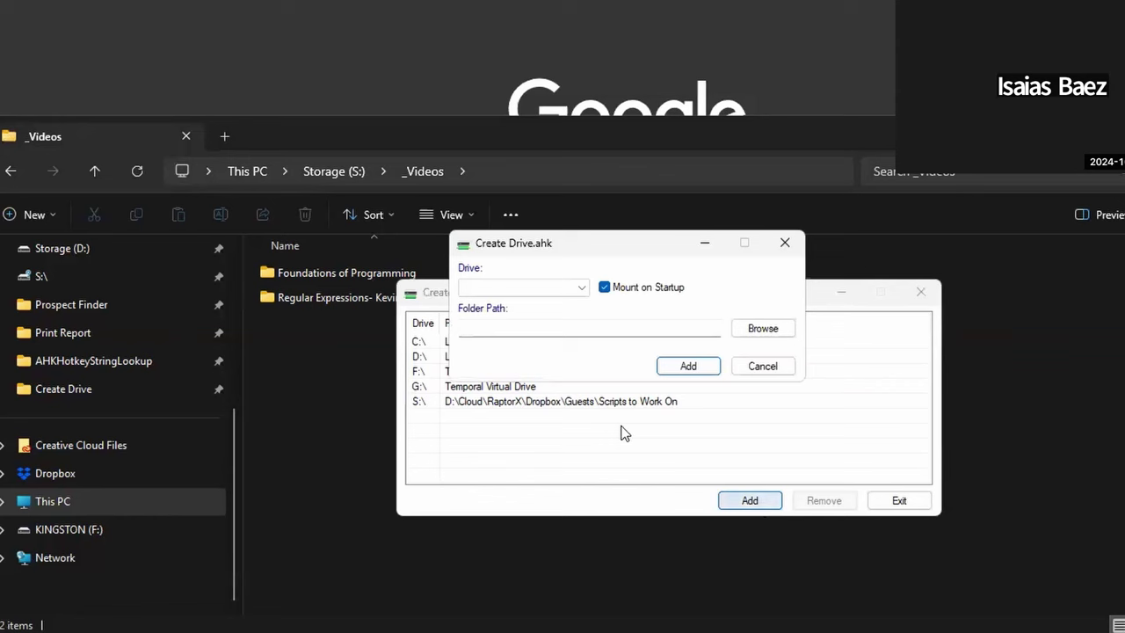
left_click(551, 290)
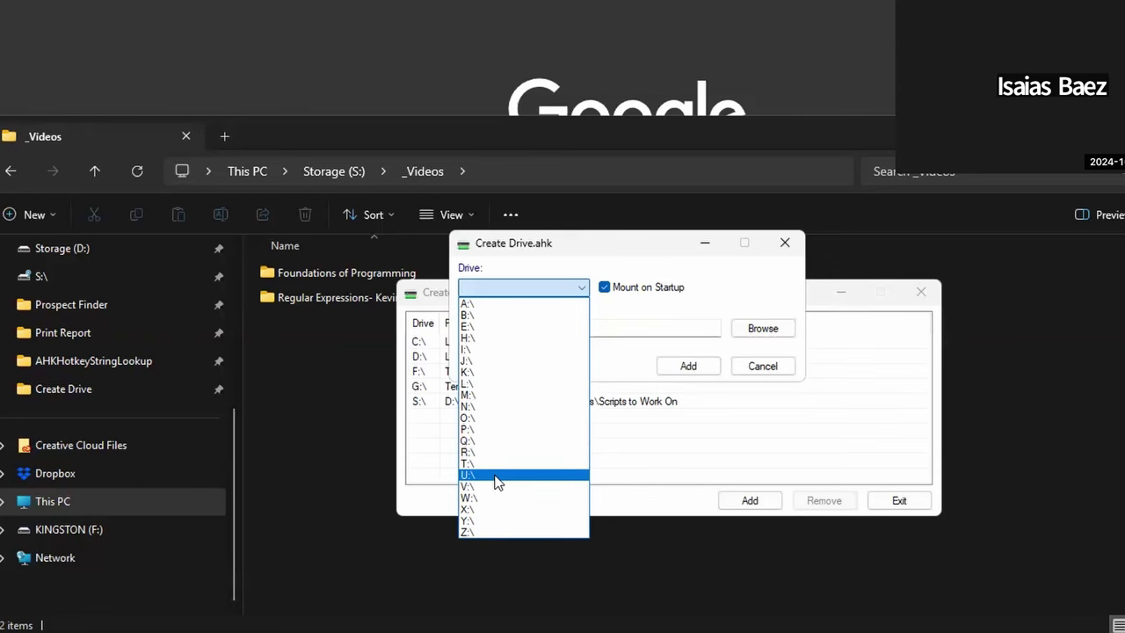
scroll(175, 362, "up", 3)
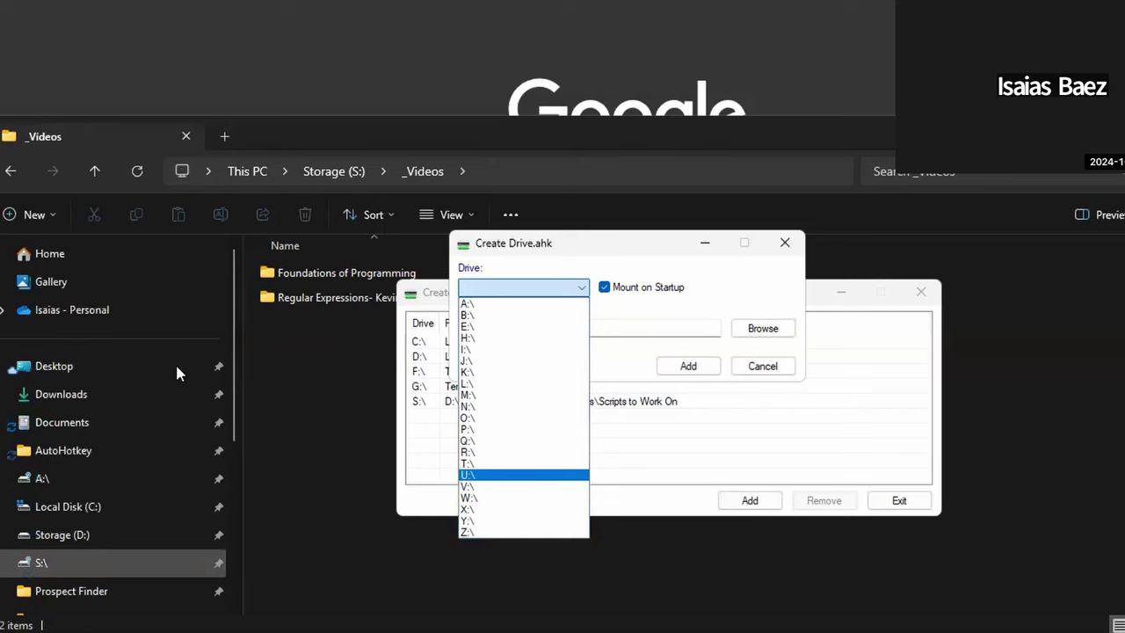
left_click(512, 303)
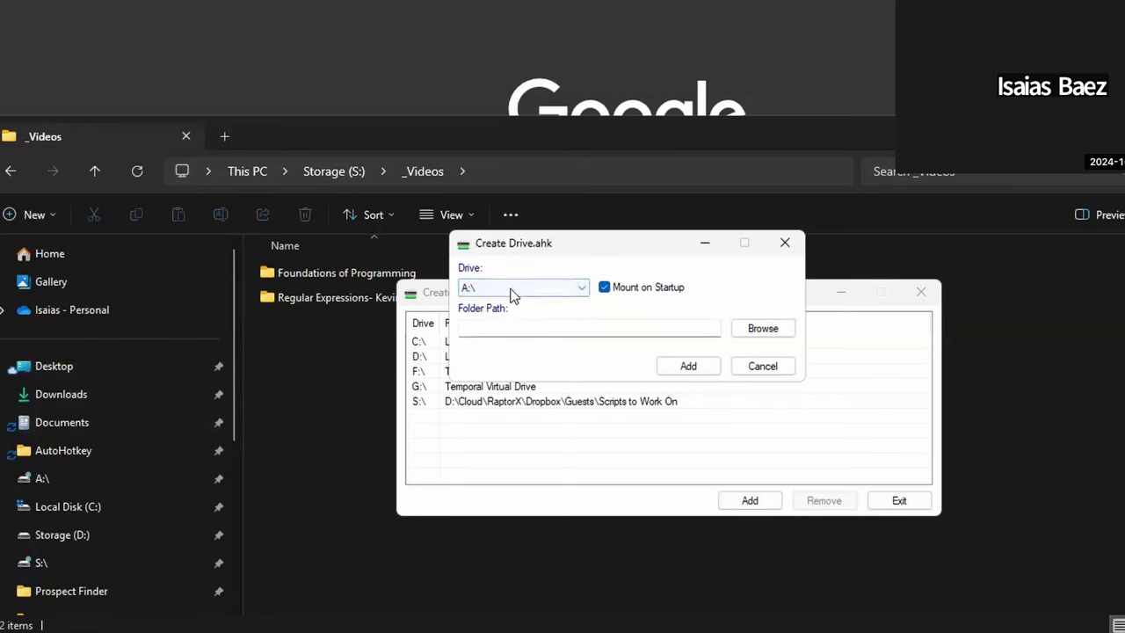
- Map A:\ to Dropbox\Guests\the-Automator and approve the UAC prompt
left_click(764, 334)
scroll(550, 475, "down", 1)
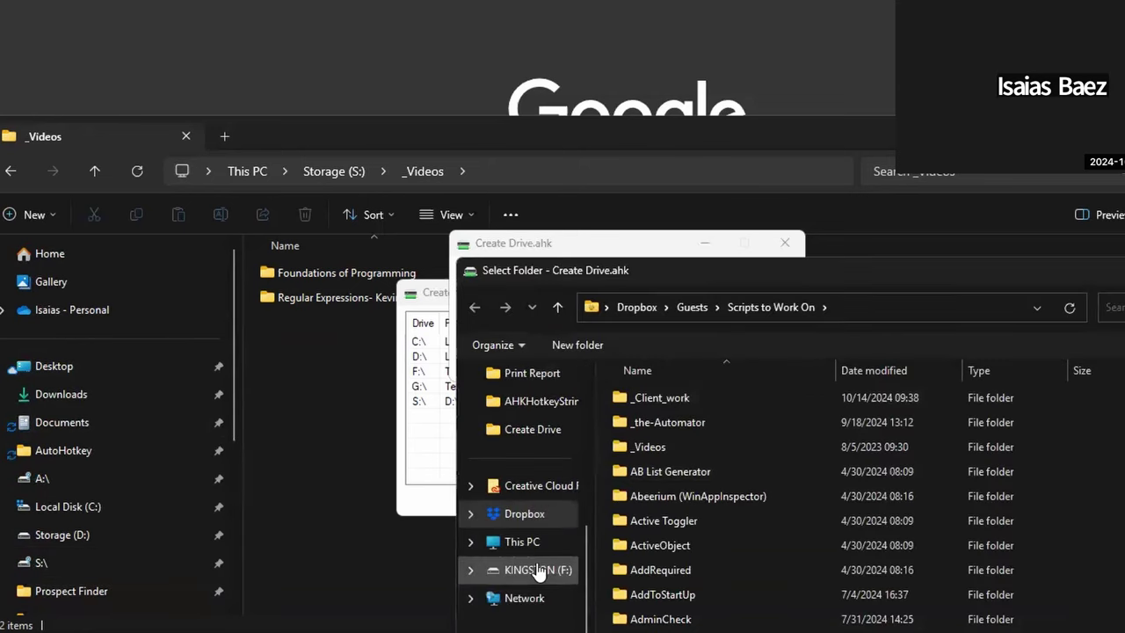
left_click(544, 538)
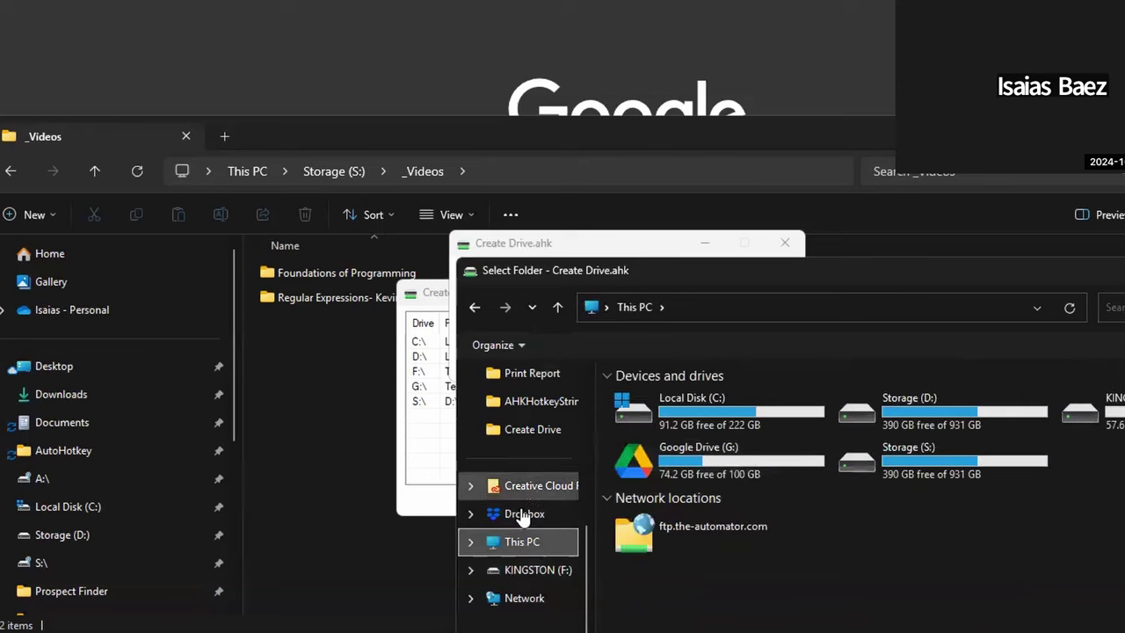
left_click(545, 511)
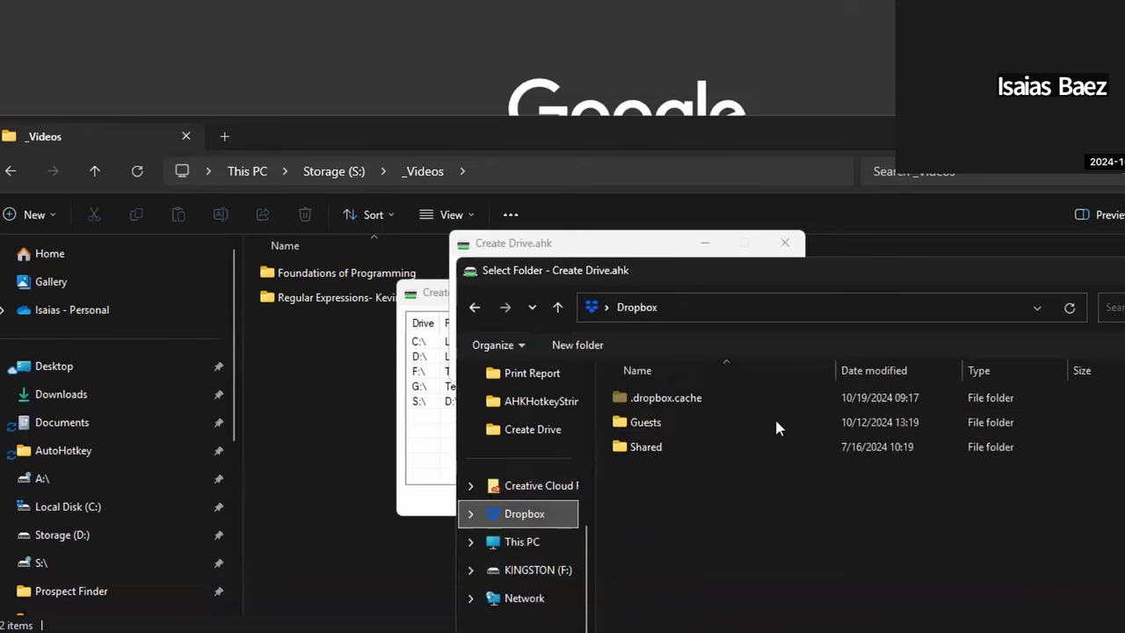
double_click(683, 430)
double_click(665, 545)
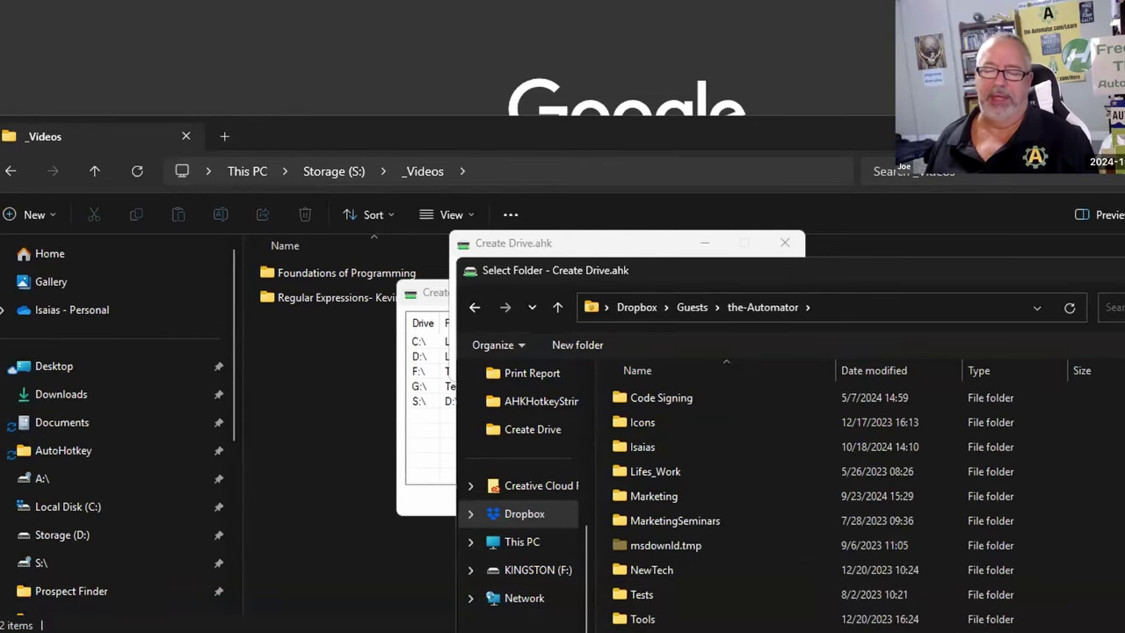
key("Return")
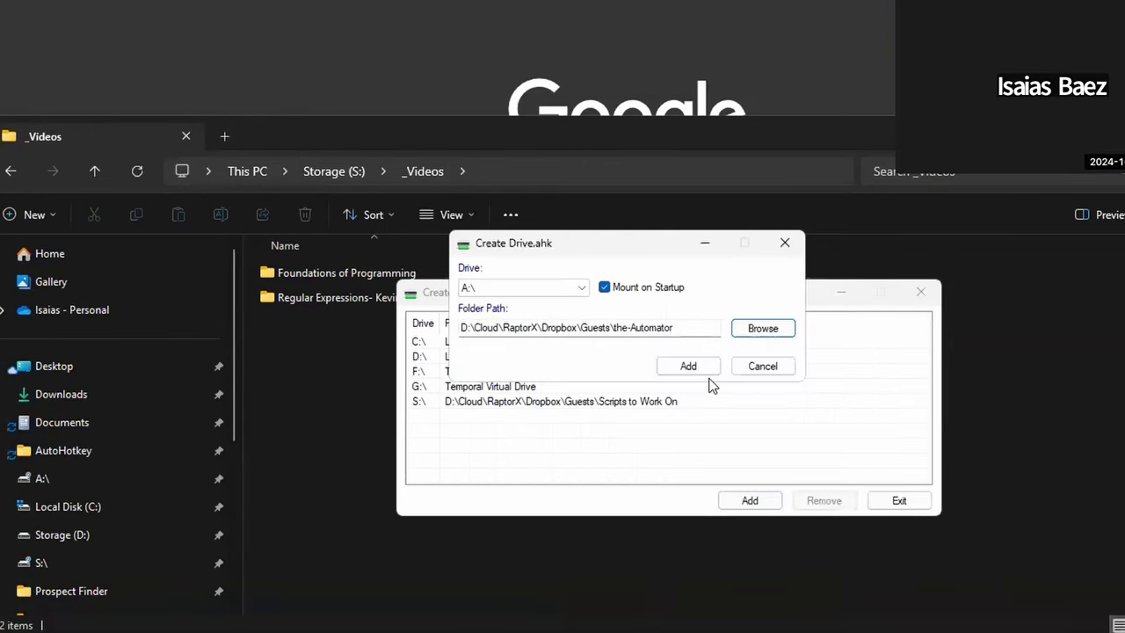
left_click(711, 373)
left_click(568, 467)
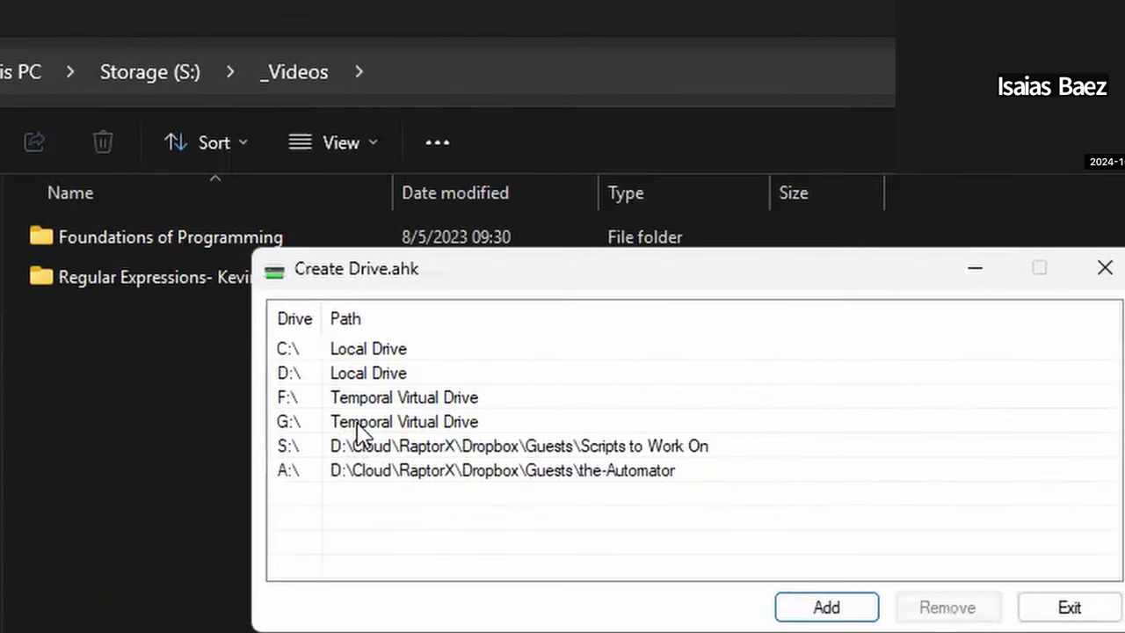
- Clear the G: entry selection and start a new mapping with drive letter X:
left_click(357, 424)
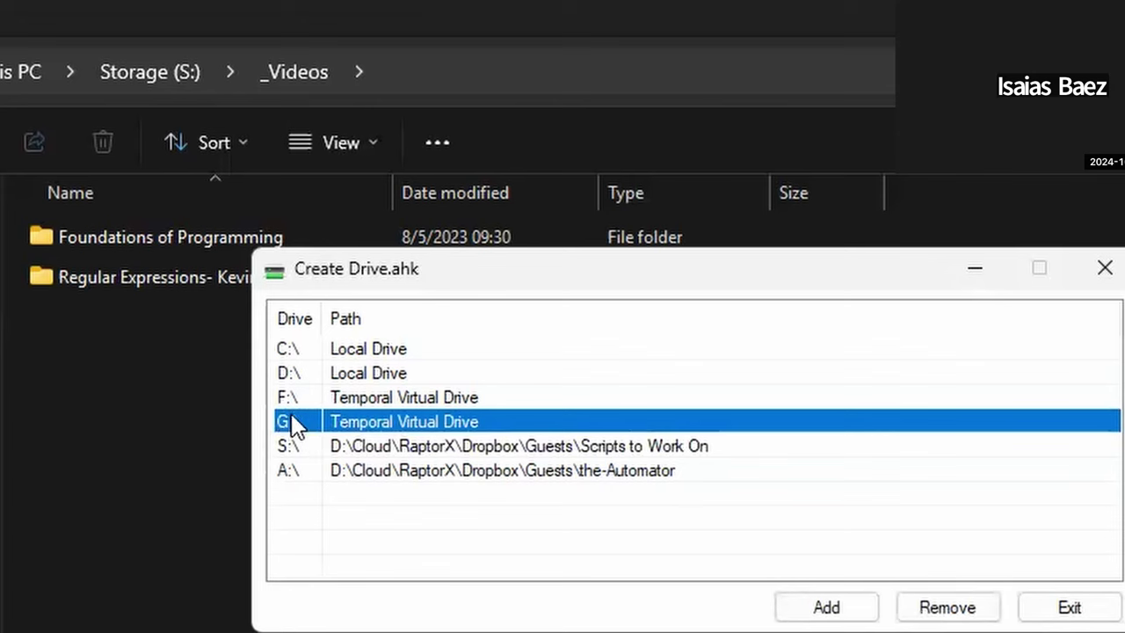
left_click(431, 535)
left_click(825, 607)
left_click(475, 263)
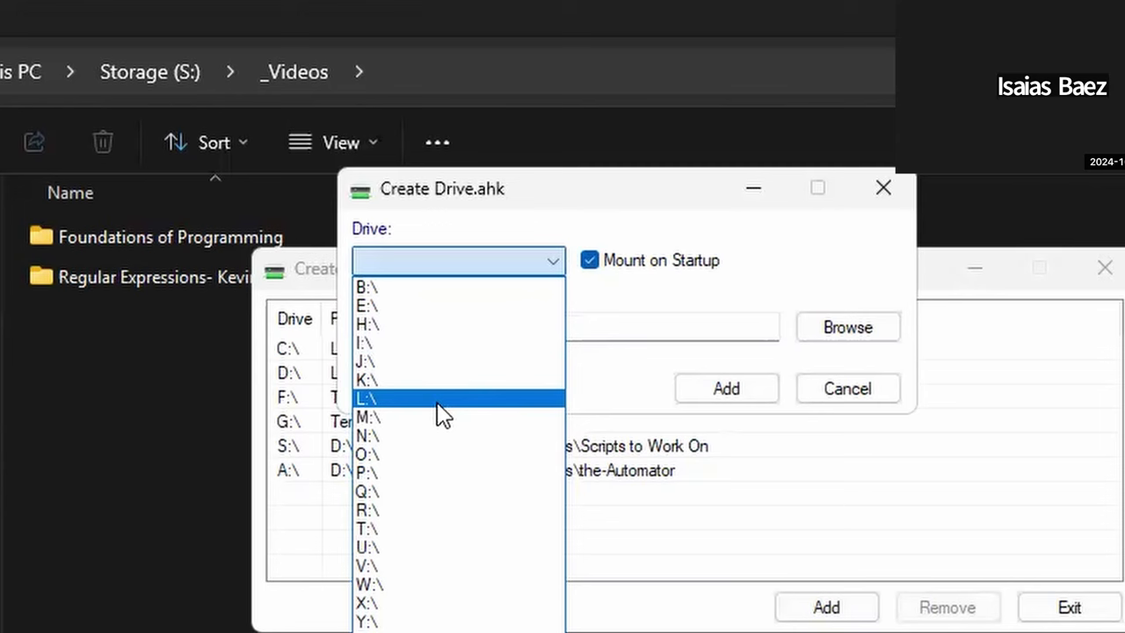
left_click(417, 605)
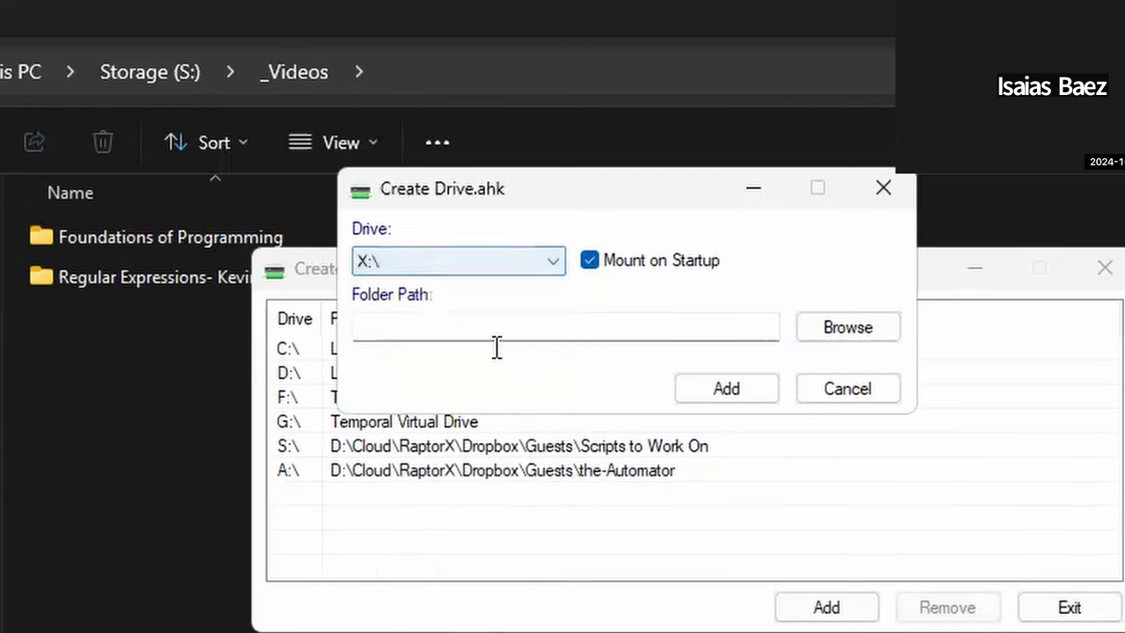
- Map X: to the Dropbox Guests folder and approve the administrator prompt
left_click(748, 338)
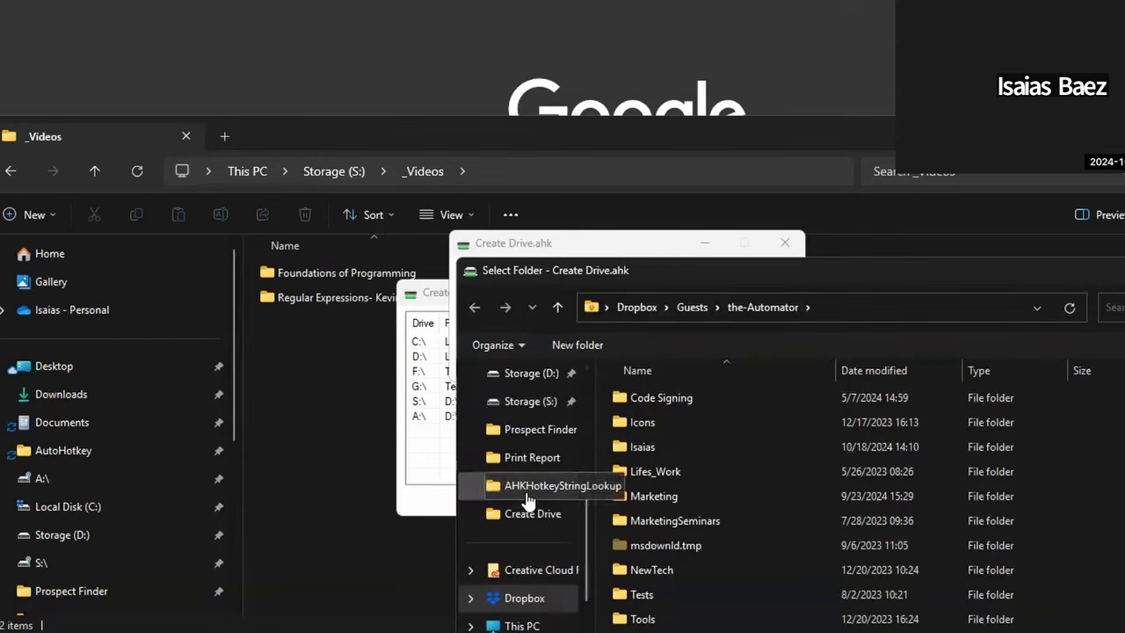
scroll(527, 501, "down", 1)
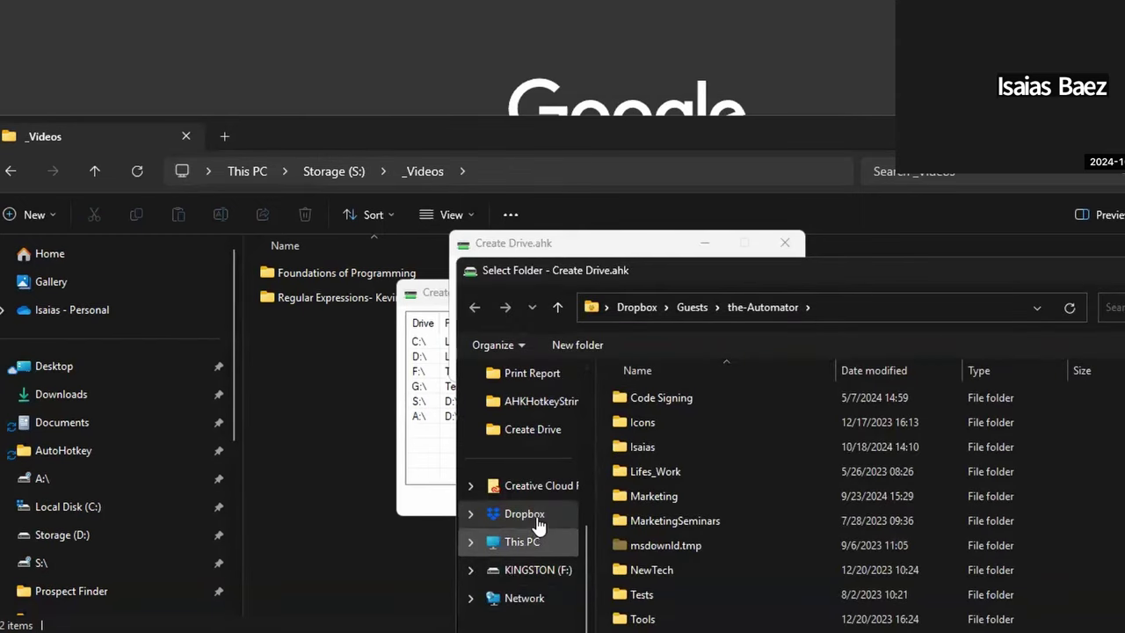
left_click(530, 519)
double_click(661, 424)
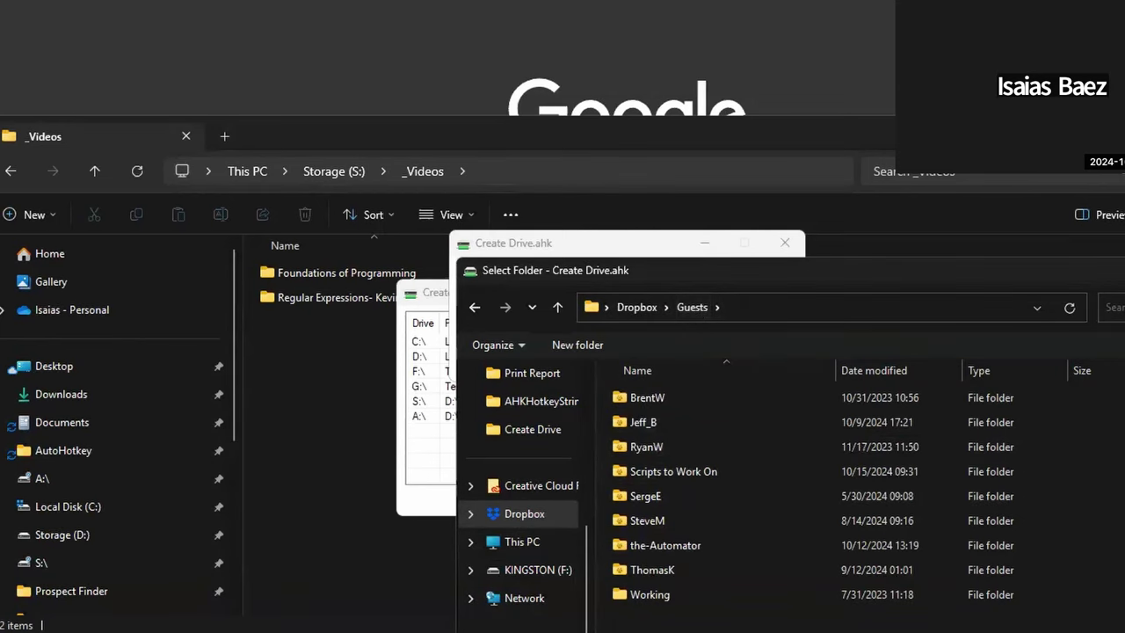
key("Return")
left_click(703, 370)
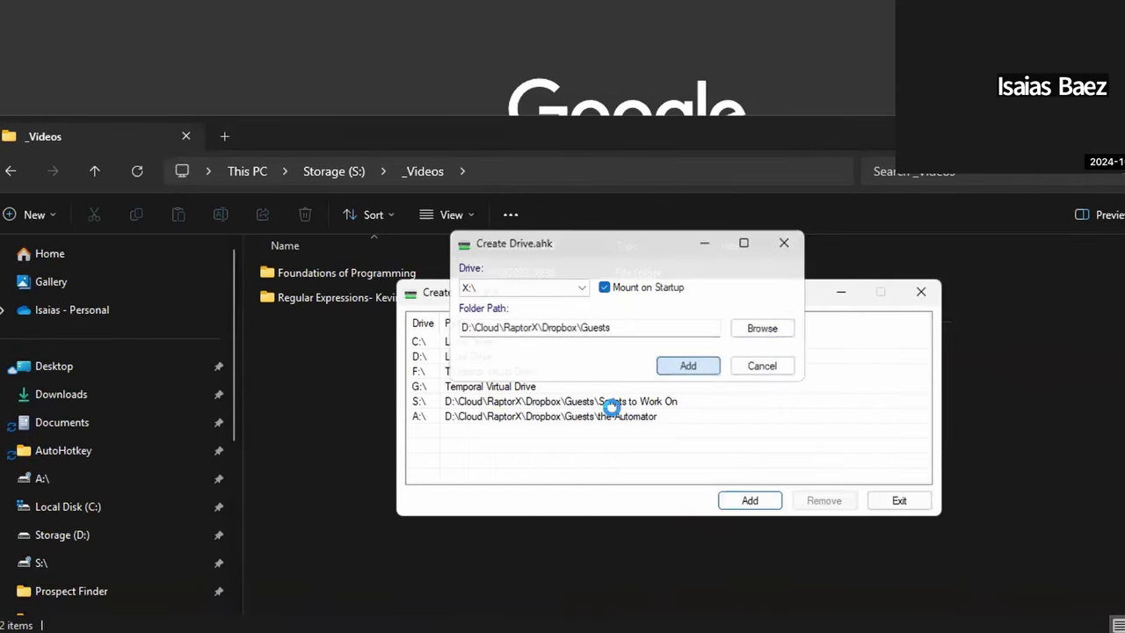
left_click(563, 471)
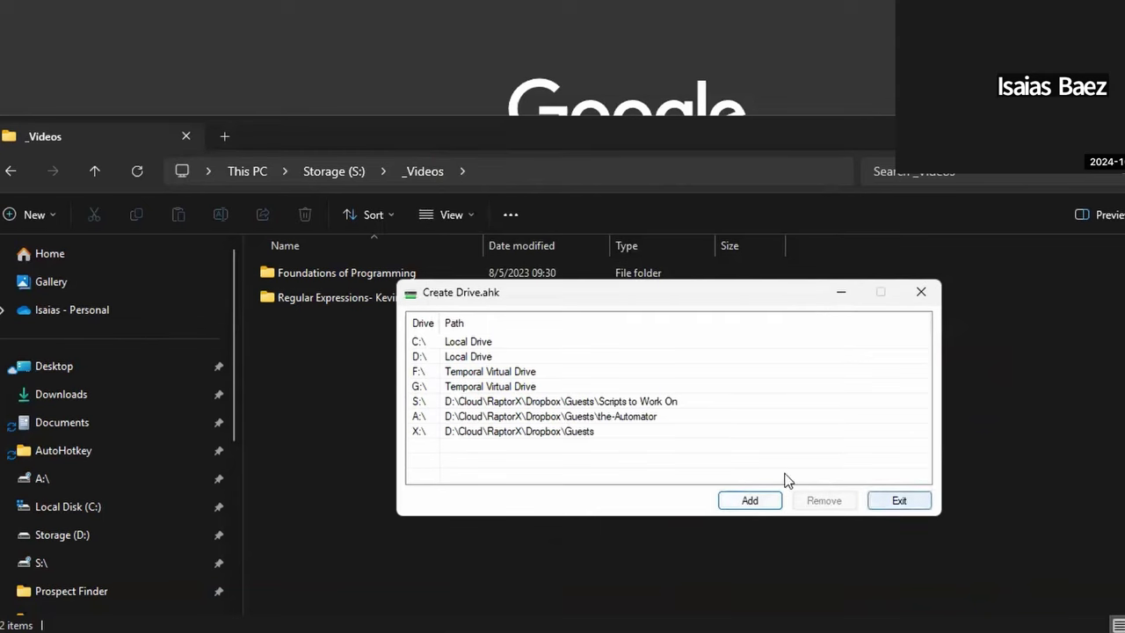
- Exit Create Drive and show This PC in File Explorer
left_click(900, 501)
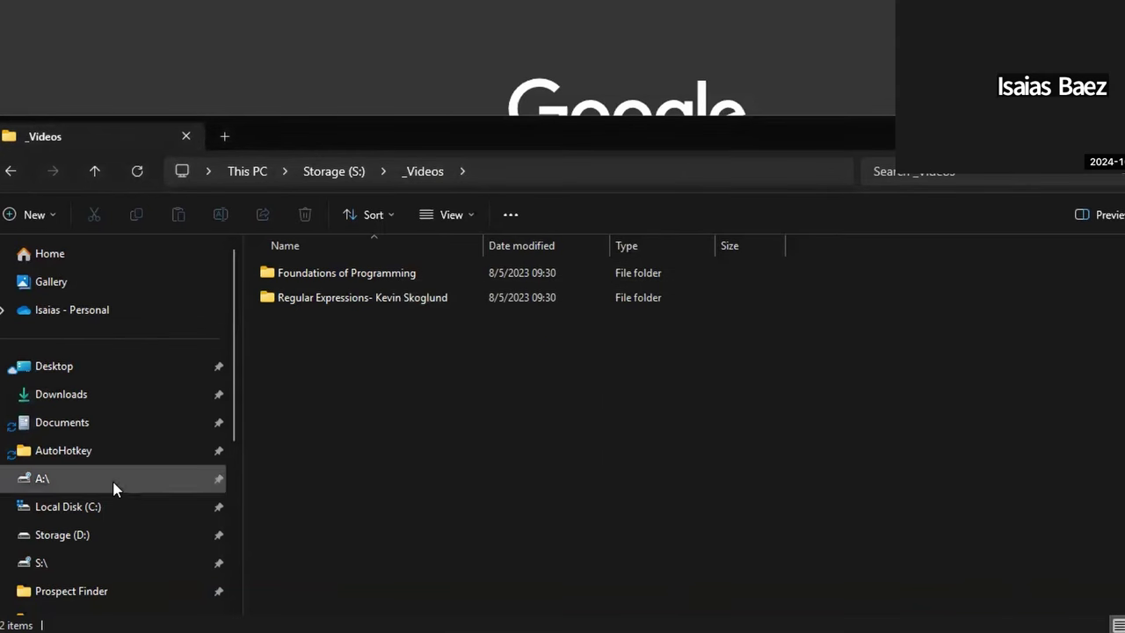
scroll(113, 490, "down", 3)
left_click(132, 501)
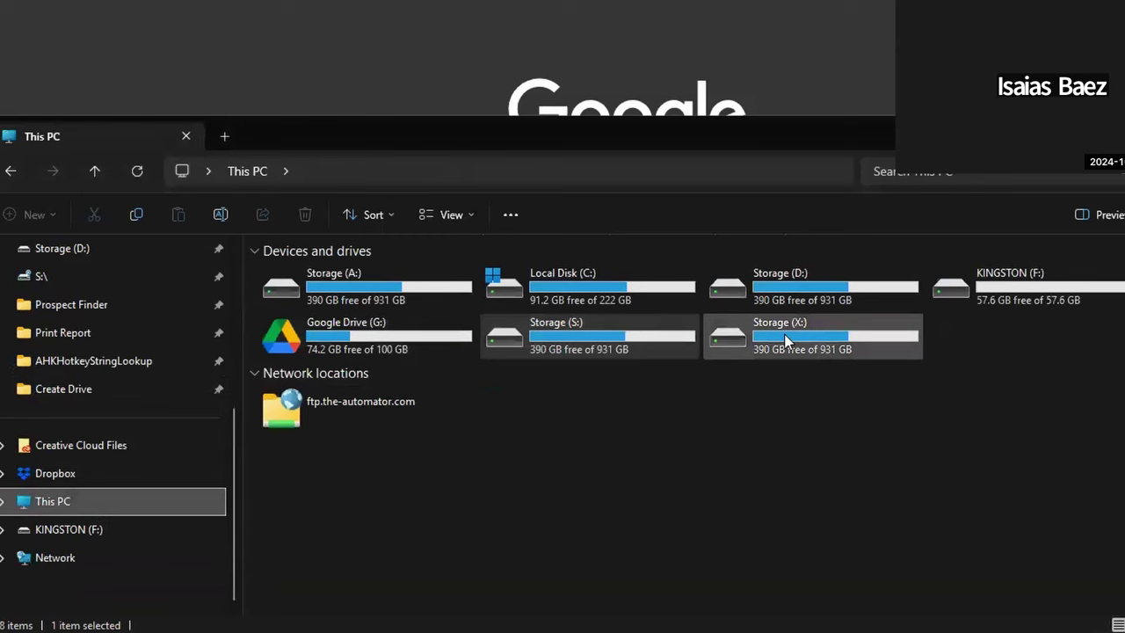
- Select the Storage (A:), (S:) and (X:) drive tiles in turn to inspect them
left_click(628, 337)
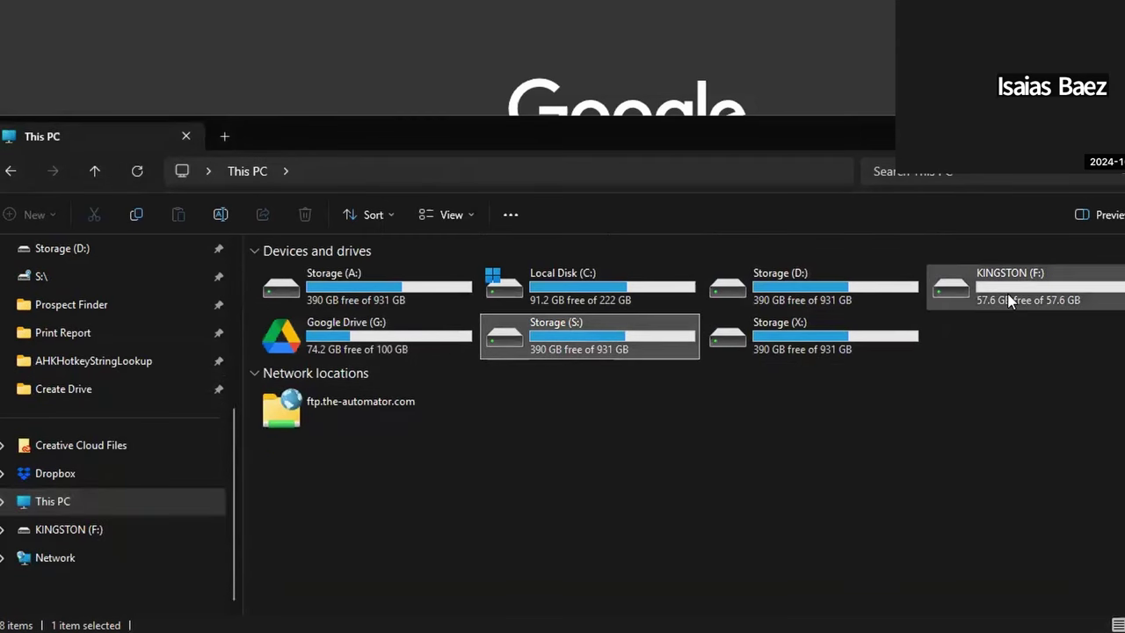
left_click(931, 298)
left_click(661, 349)
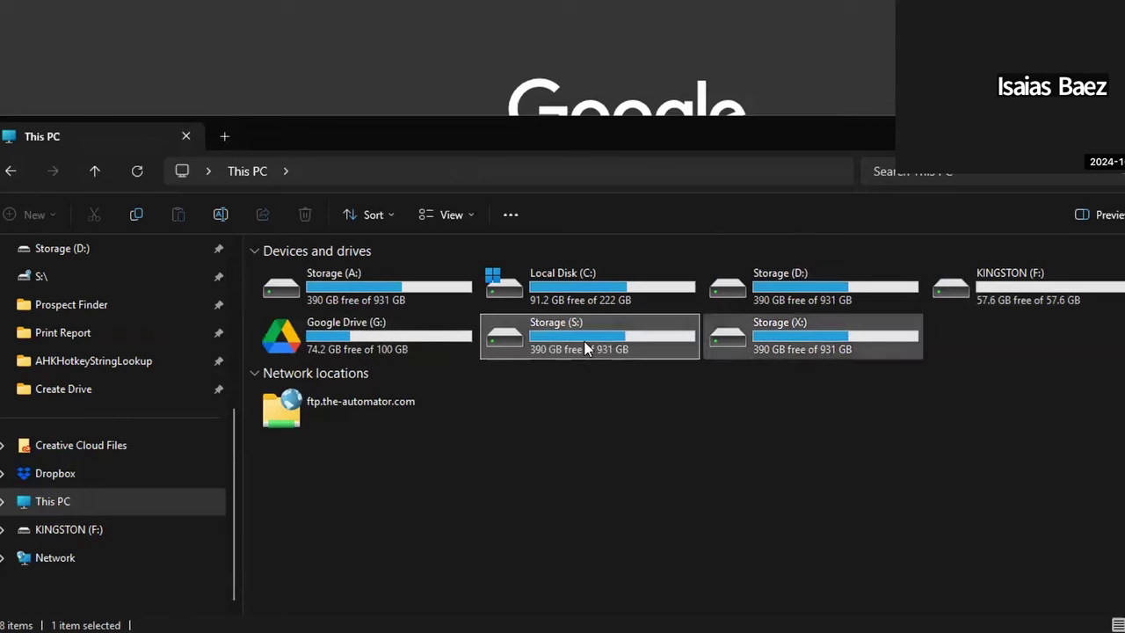
left_click(400, 299)
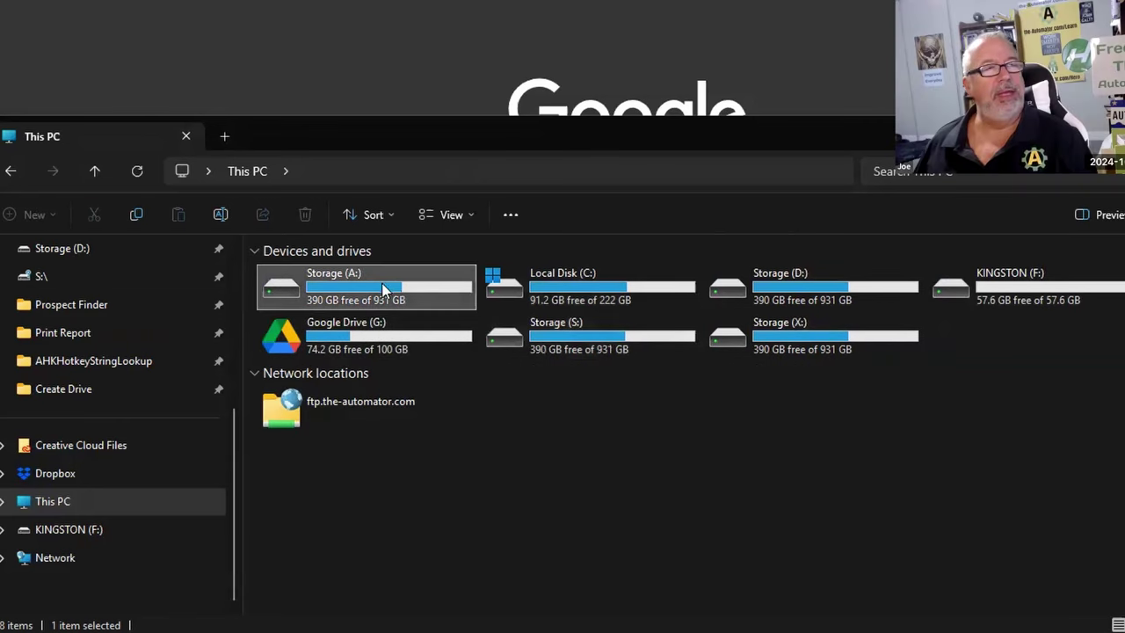
left_click(632, 347)
key("Right")
left_click(648, 355)
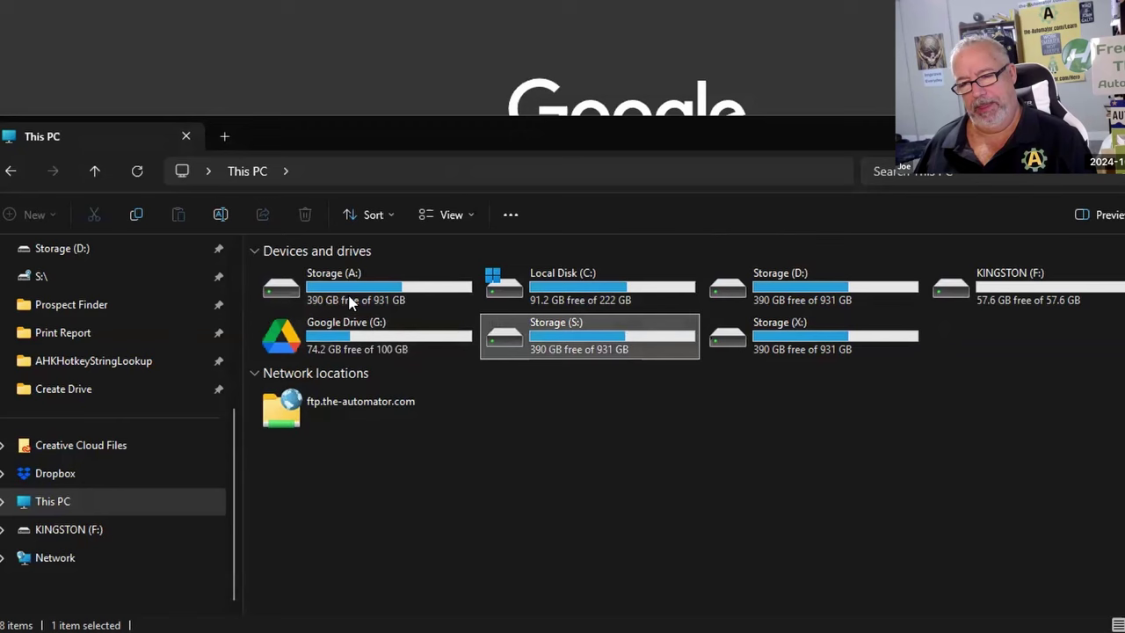
left_click(378, 297)
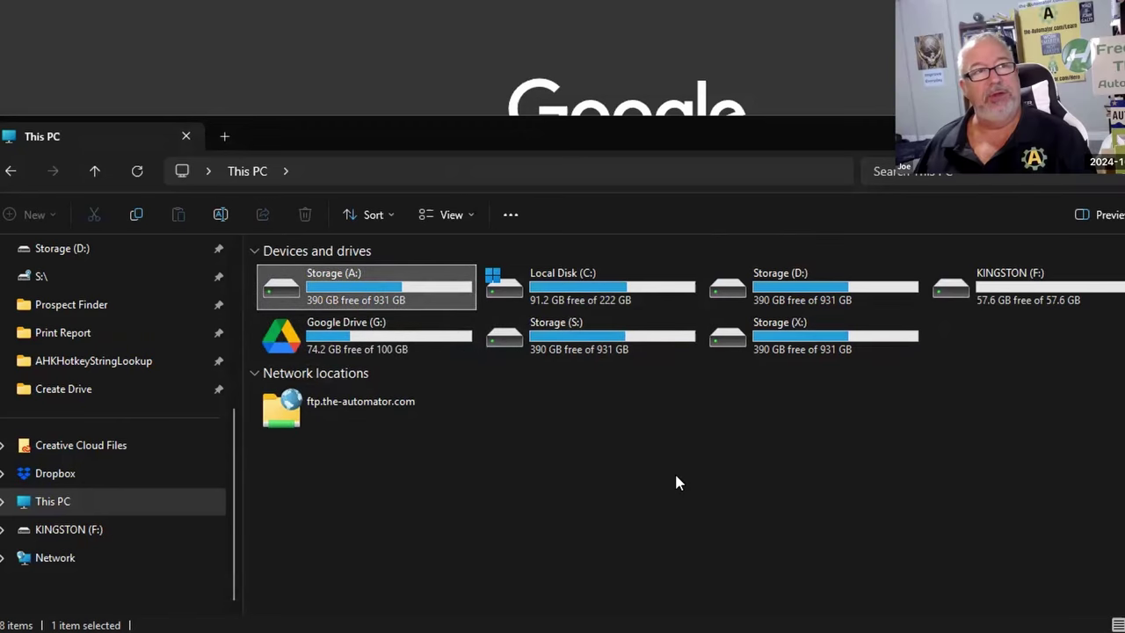
key("super+x")
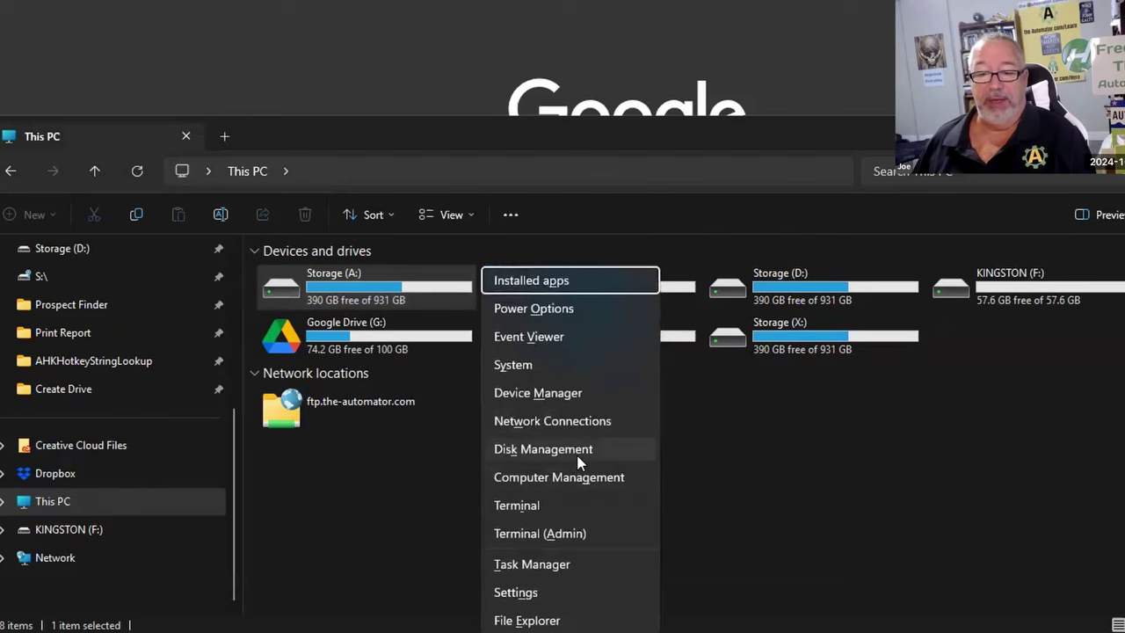
left_click(579, 460)
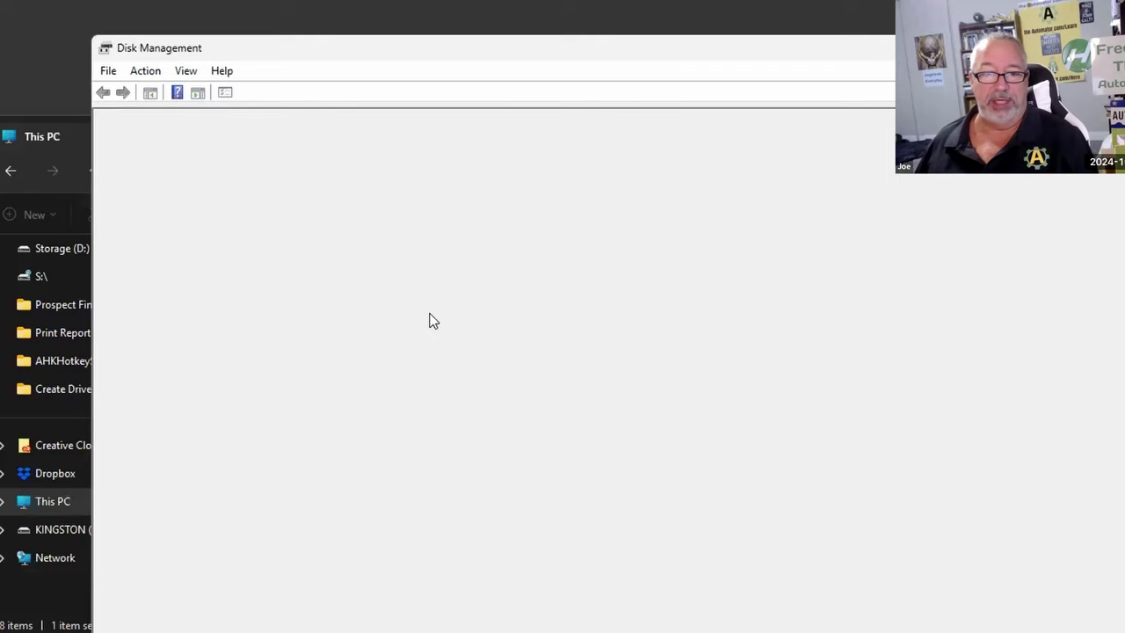
left_click(41, 150)
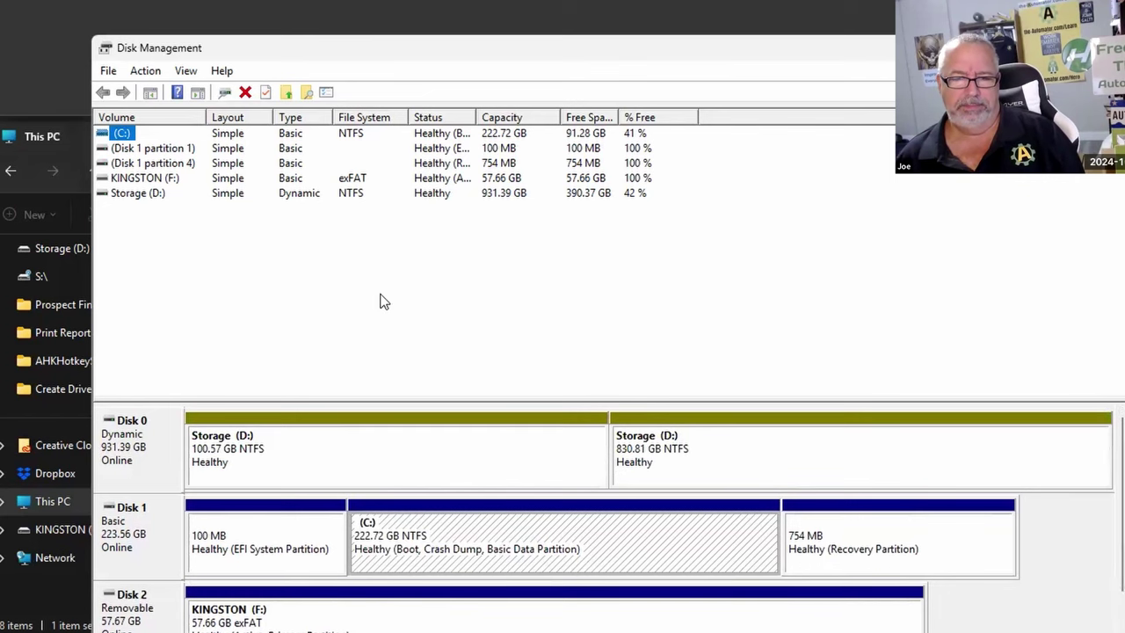
key("alt+F4")
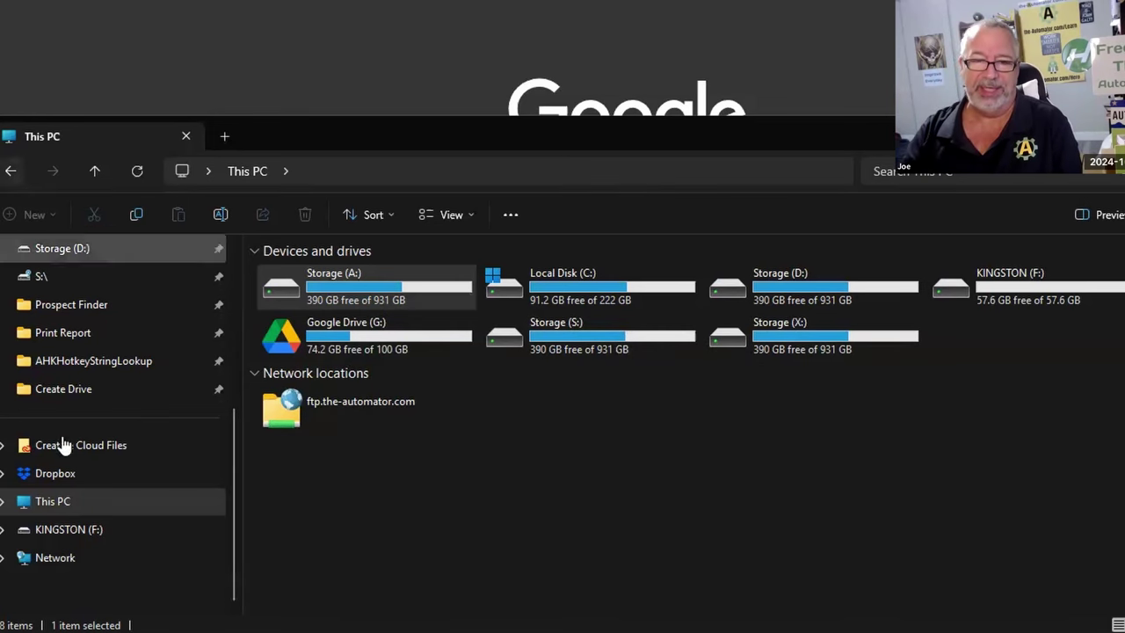
- Browse the S: and A: drives, then select Resolve Drive.ahk in the Create Drive folder
scroll(80, 465, "up", 4)
scroll(88, 420, "down", 4)
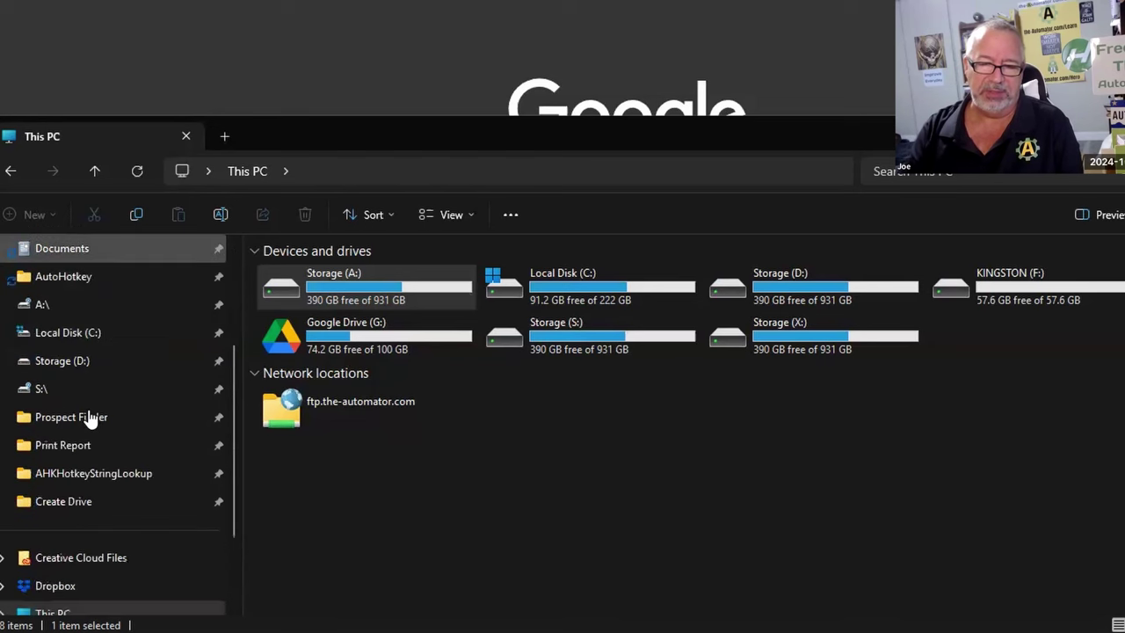
left_click(96, 397)
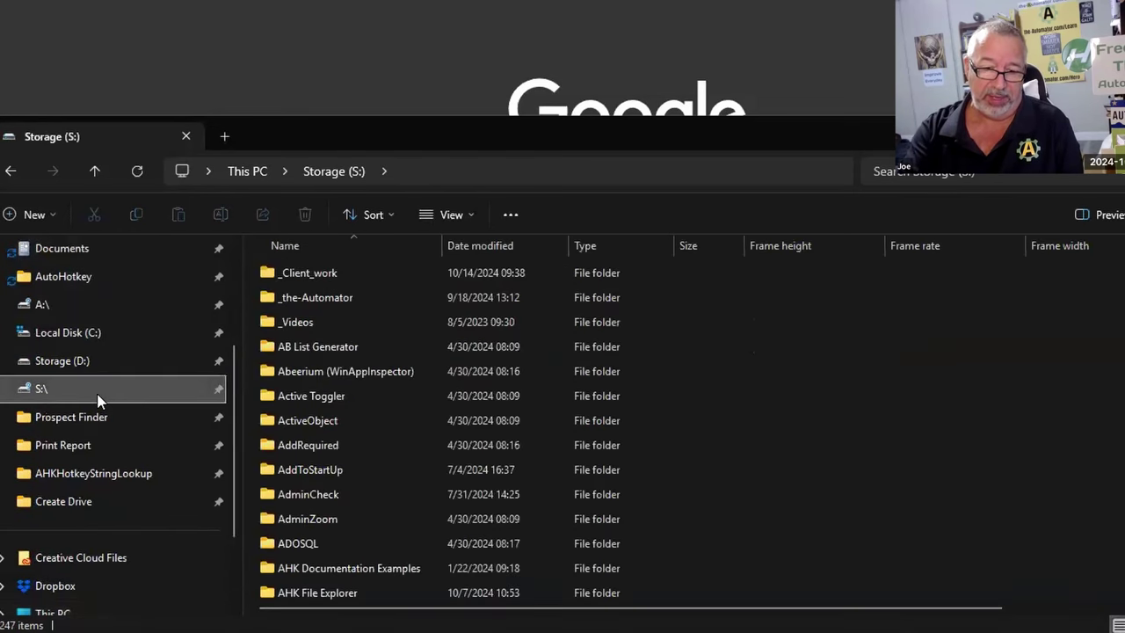
left_click(94, 309)
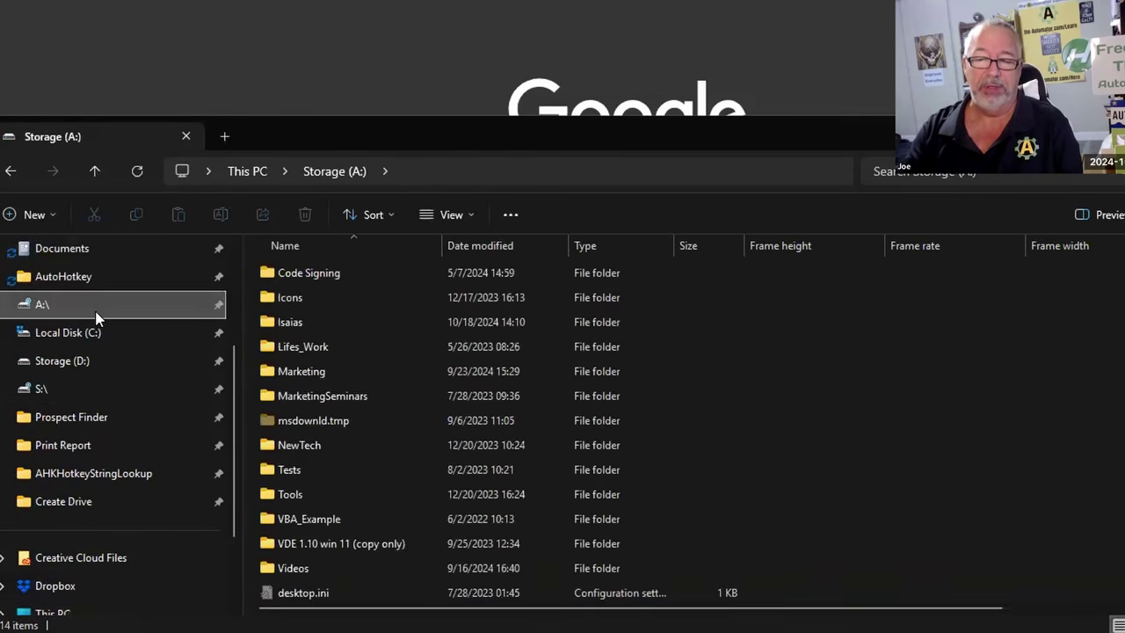
left_click(81, 395)
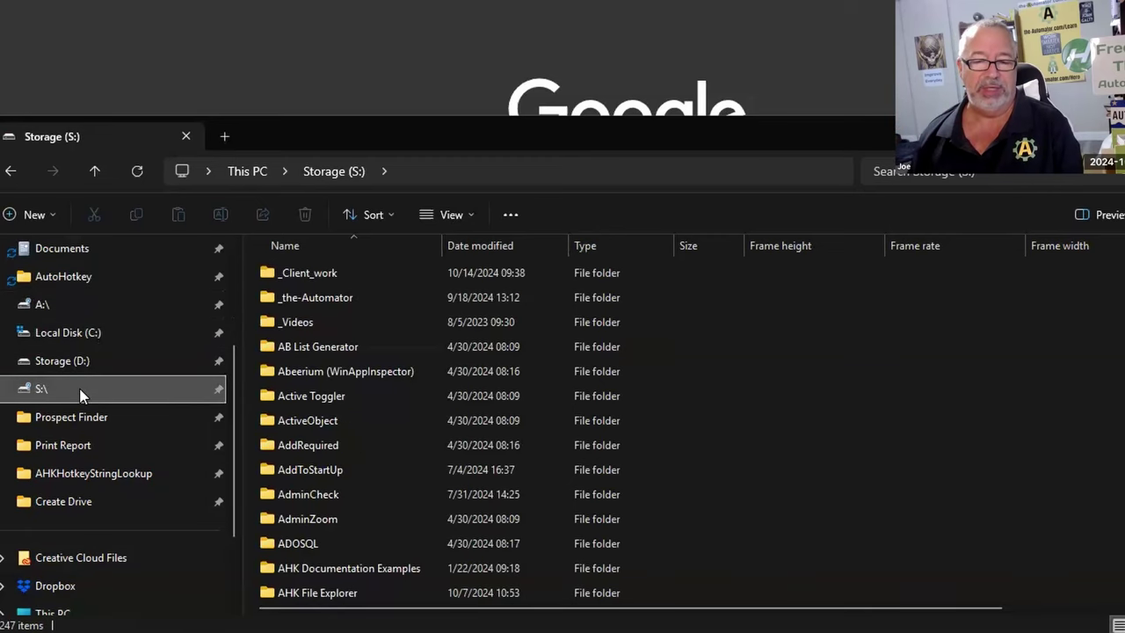
scroll(81, 395, "up", 2)
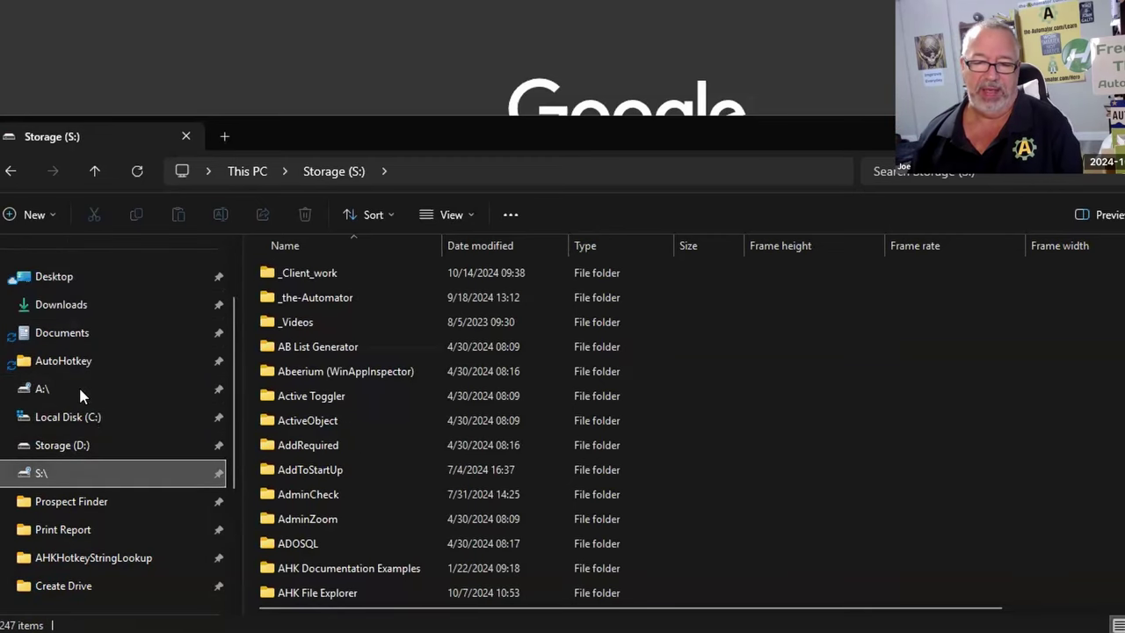
scroll(81, 390, "down", 2)
scroll(82, 392, "up", 1)
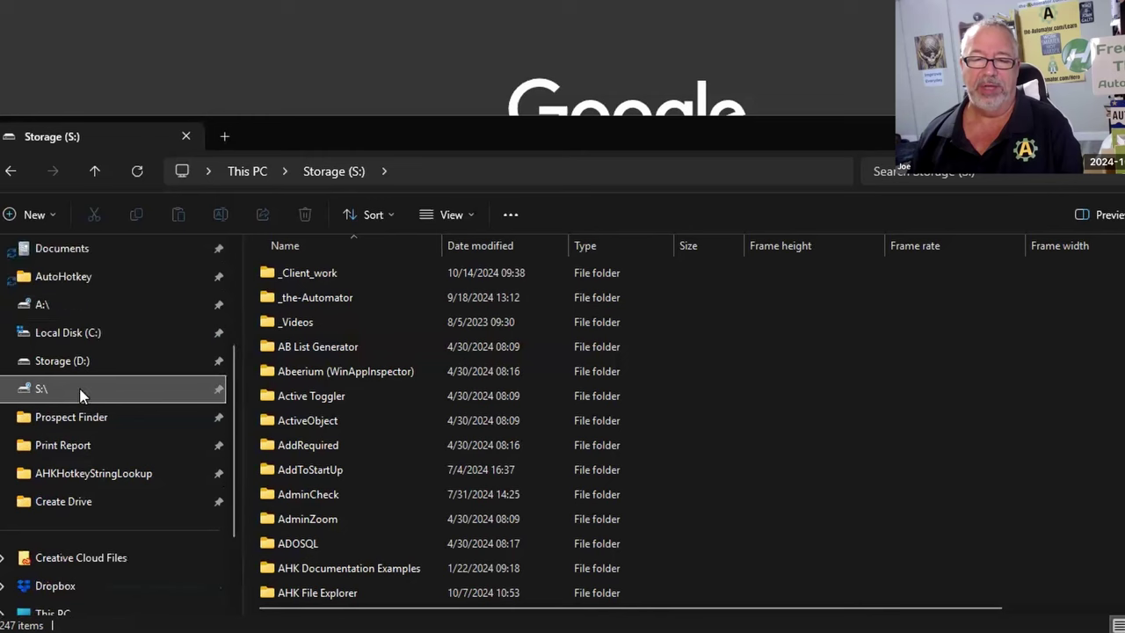
left_click(88, 502)
left_click(331, 446)
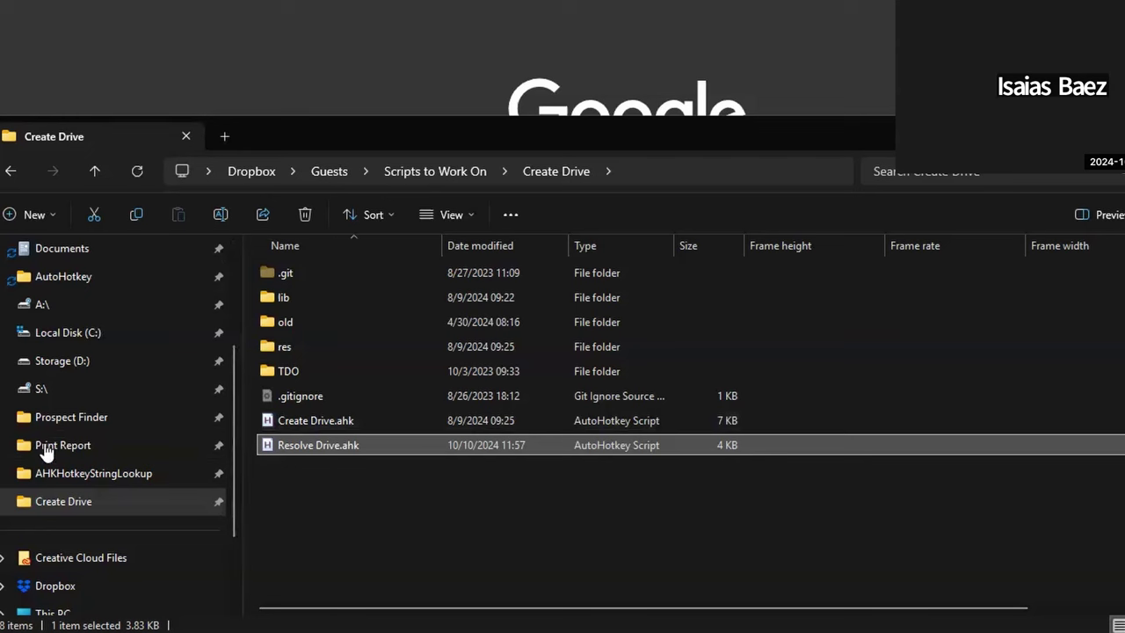
- Compare S: with Dropbox, then open Guests\Scripts to Work On in Dropbox
left_click(83, 400)
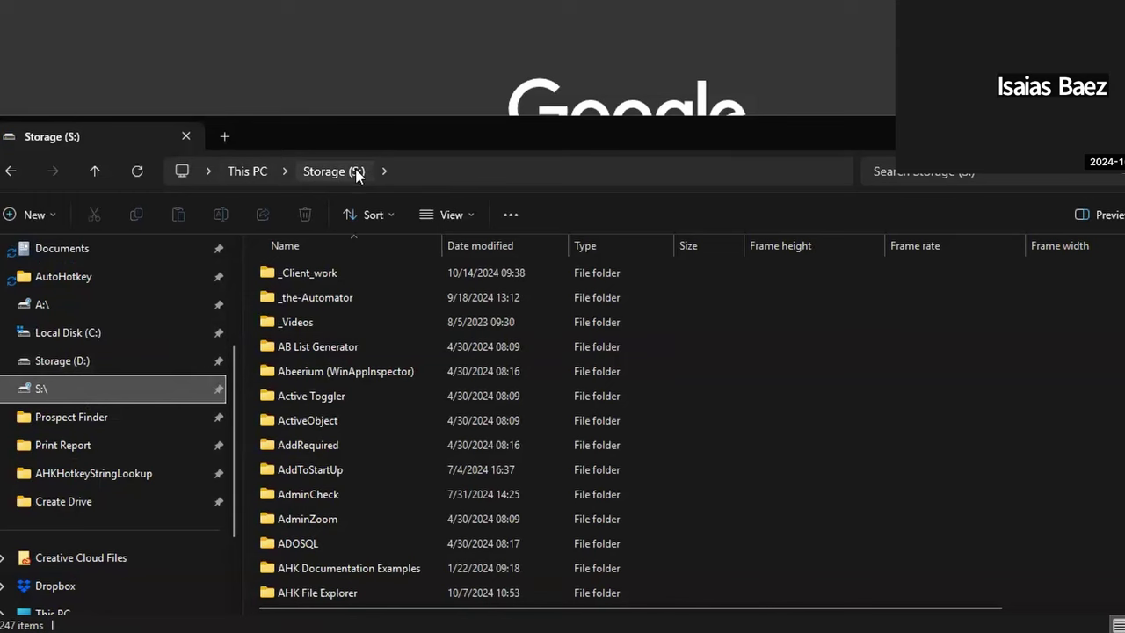
left_click(101, 596)
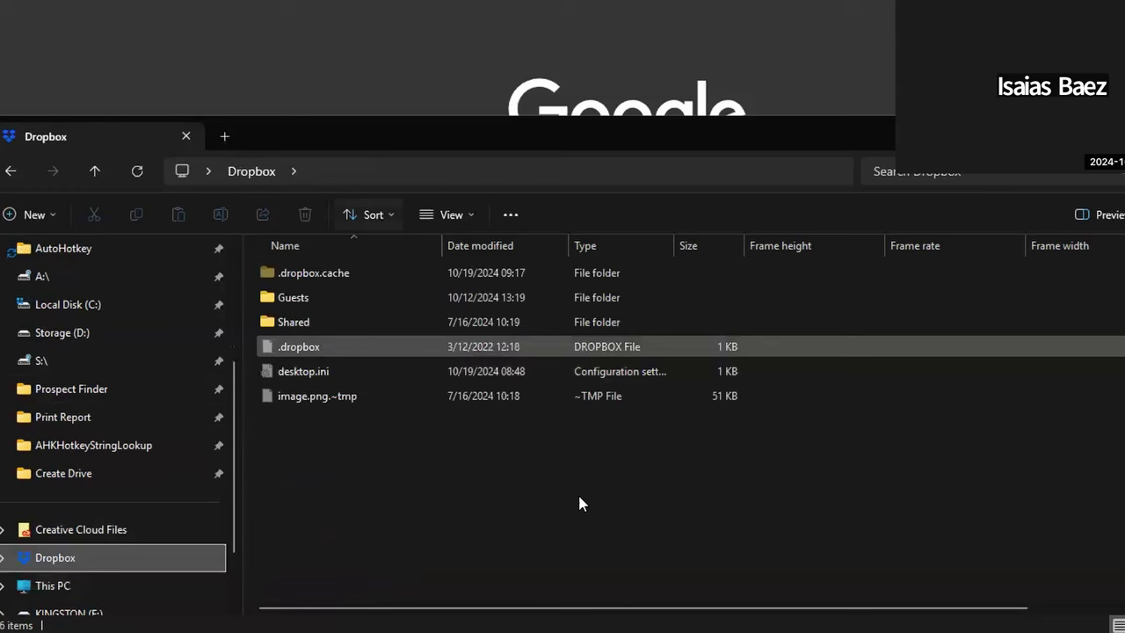
left_click(13, 173)
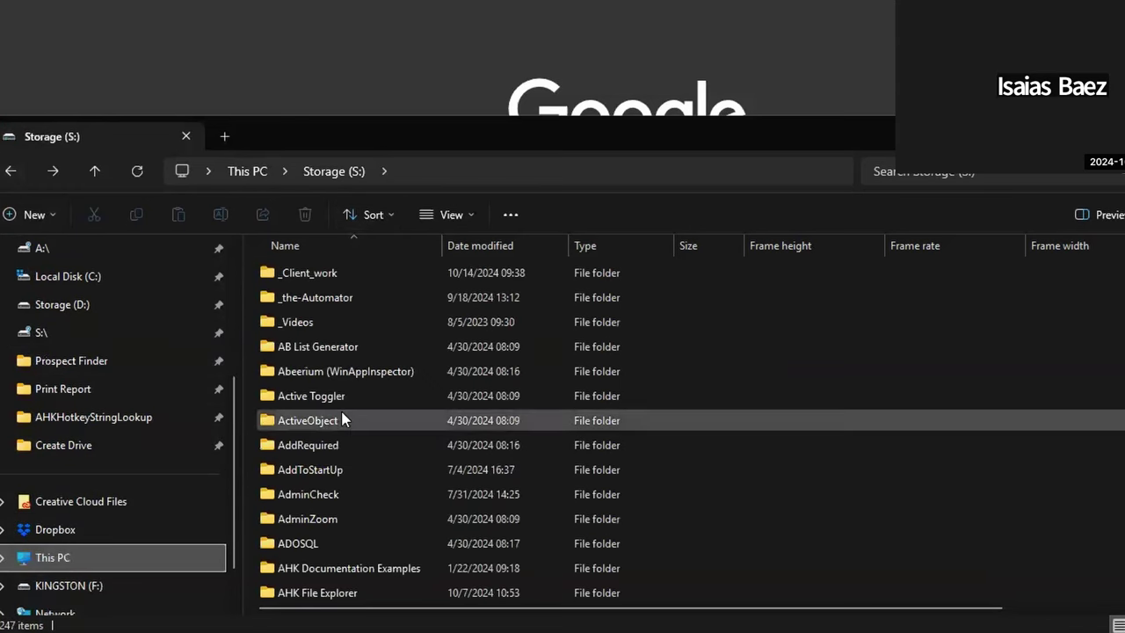
left_click(53, 172)
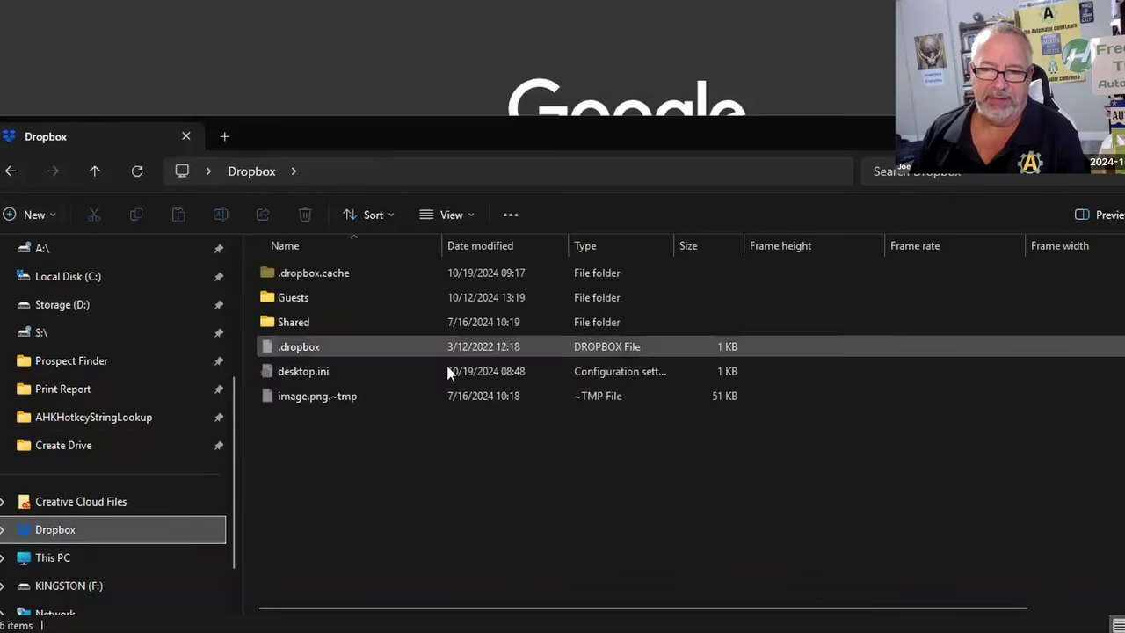
left_click(307, 299)
key("Return")
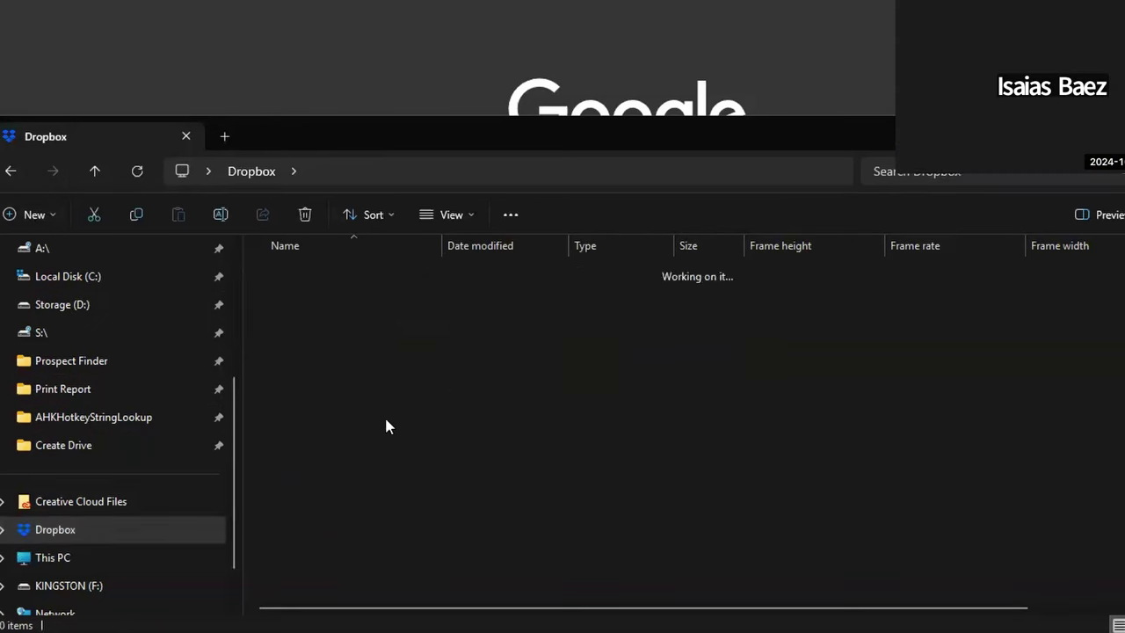
double_click(325, 347)
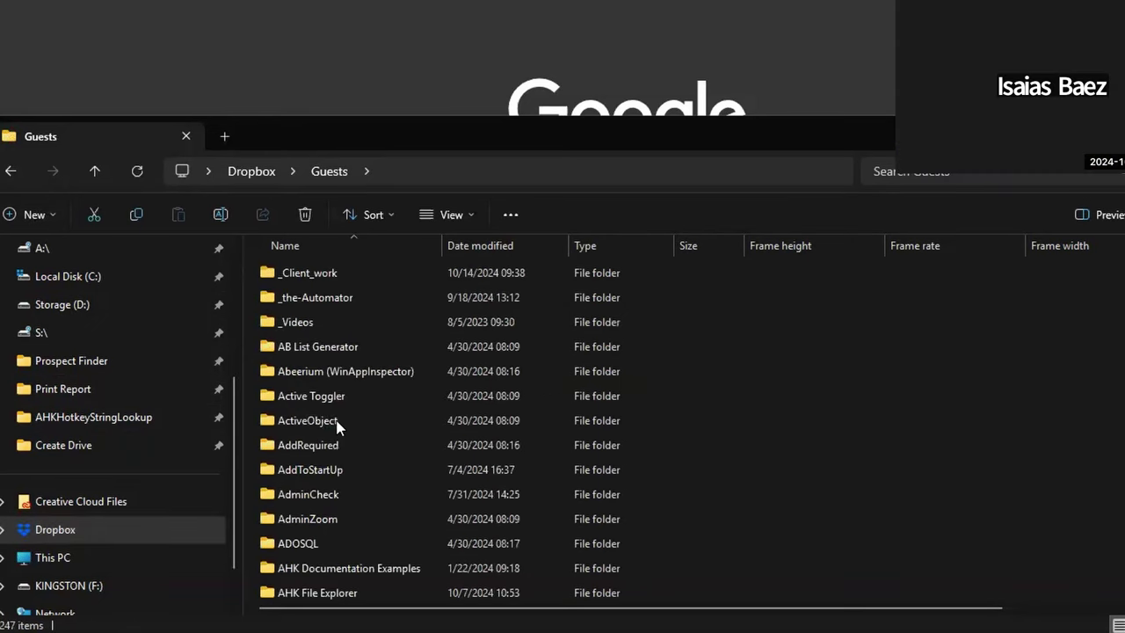
- Check ActiveObject's Dropbox right-click submenu, then open a new Home tab
right_click(307, 424)
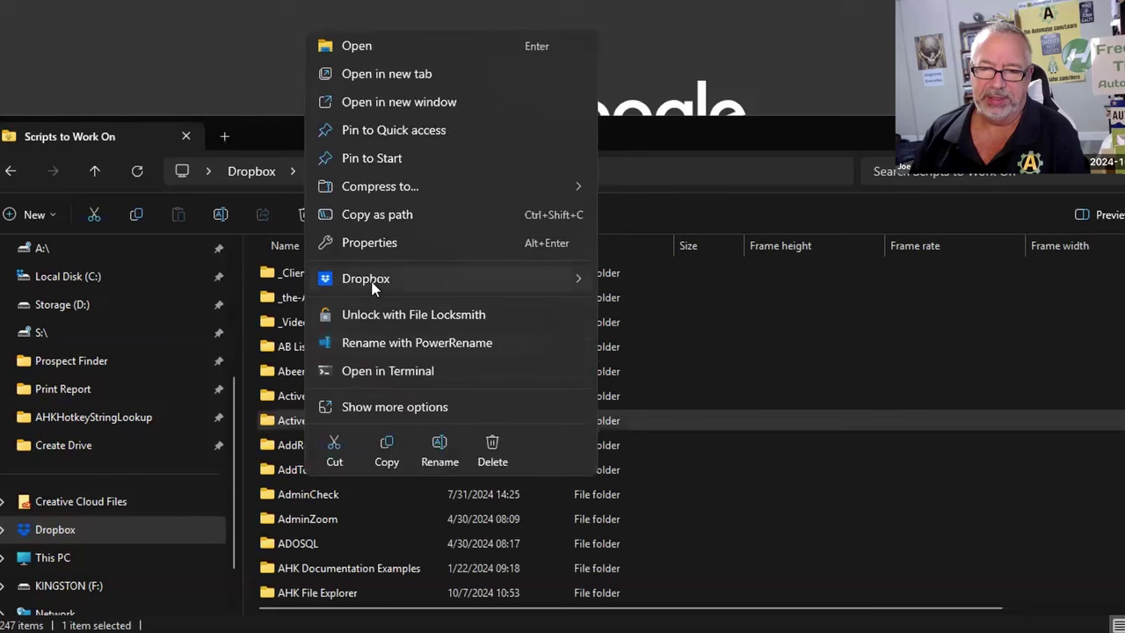
mouse_move(371, 283)
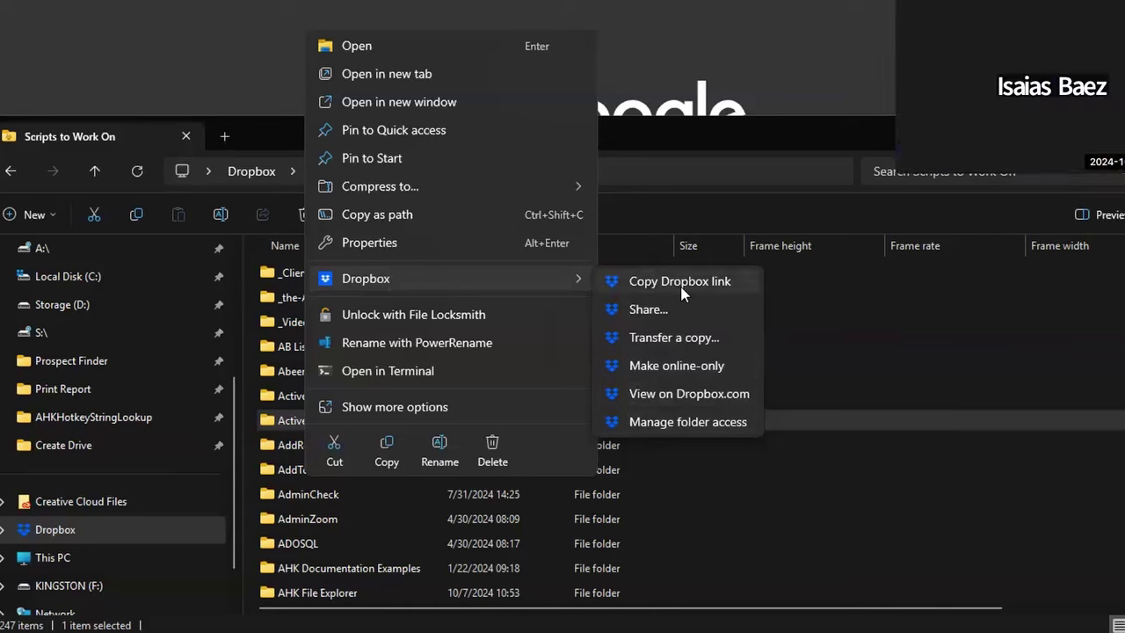
left_click(269, 135)
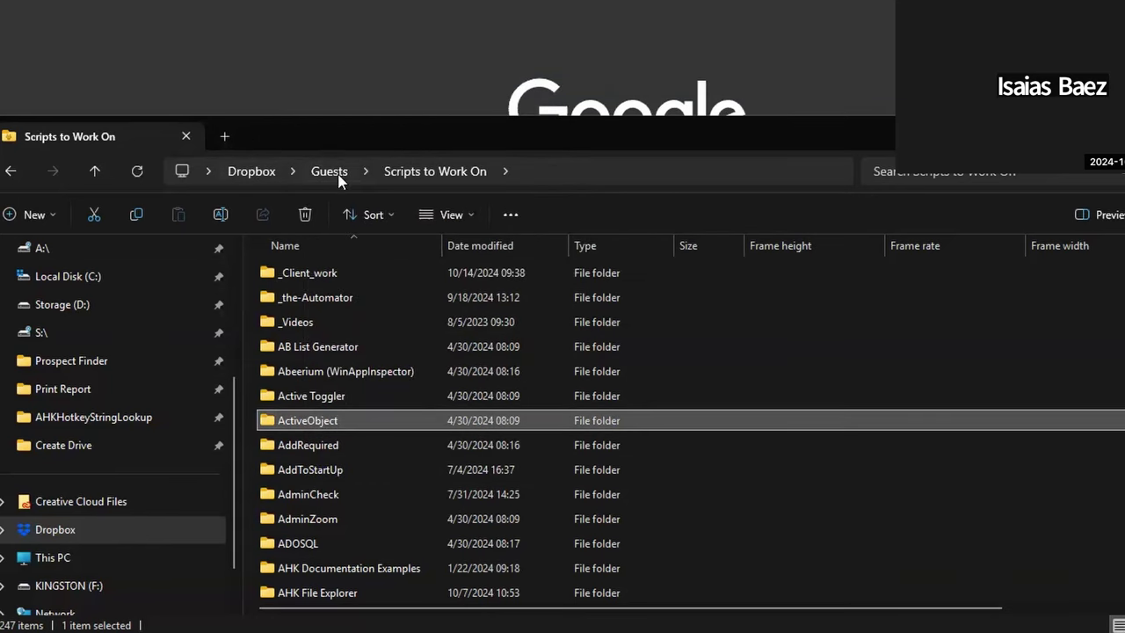
right_click(334, 425)
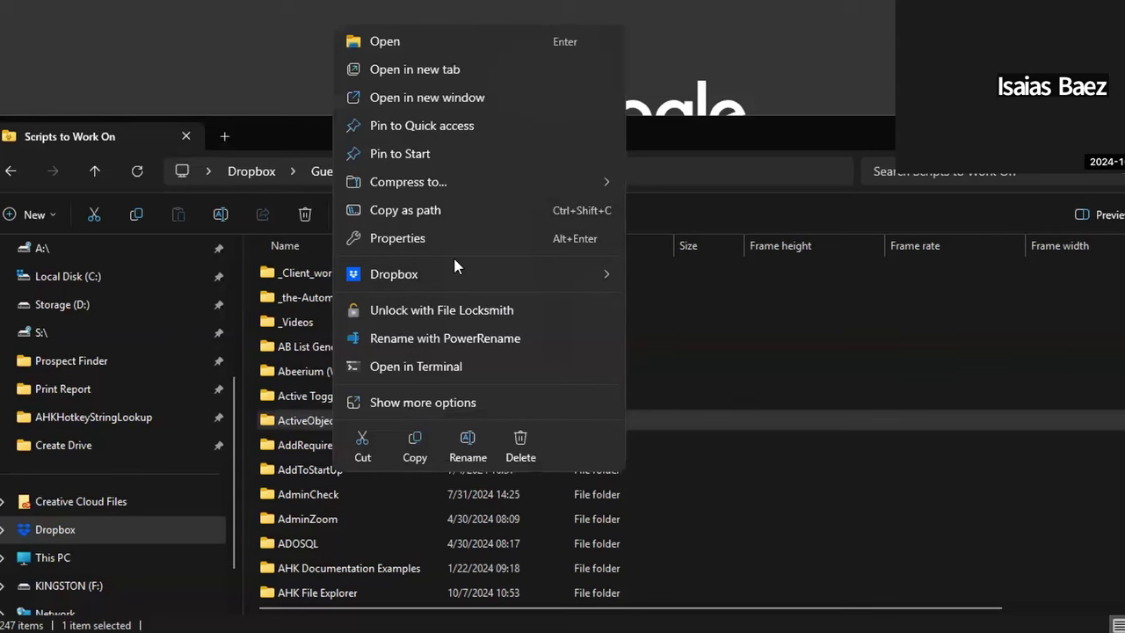
mouse_move(562, 274)
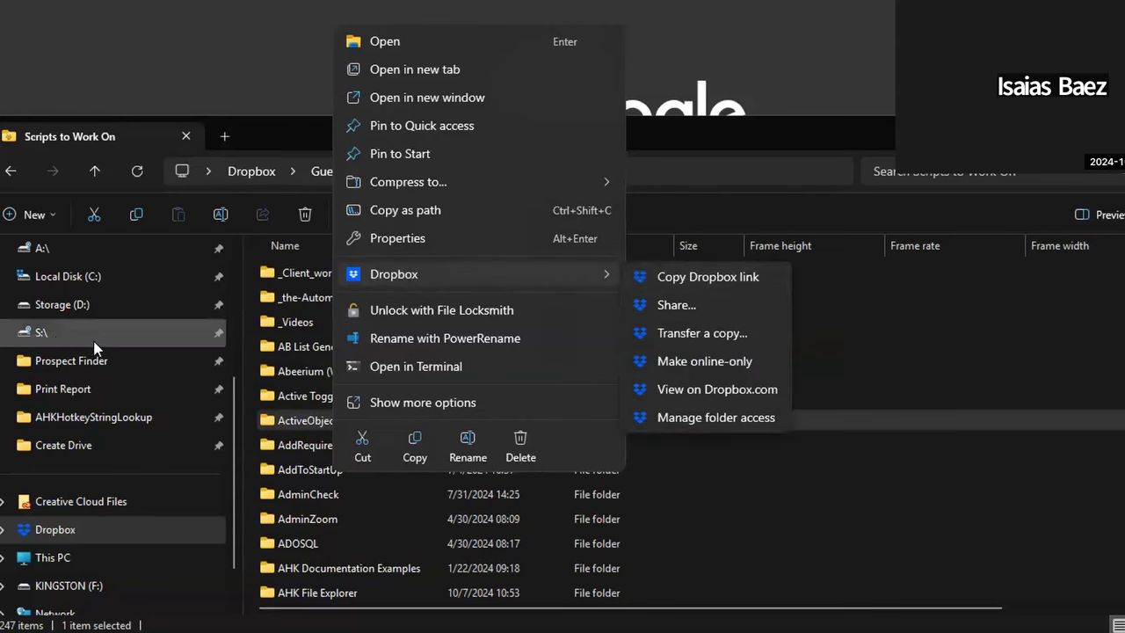
left_click(224, 136)
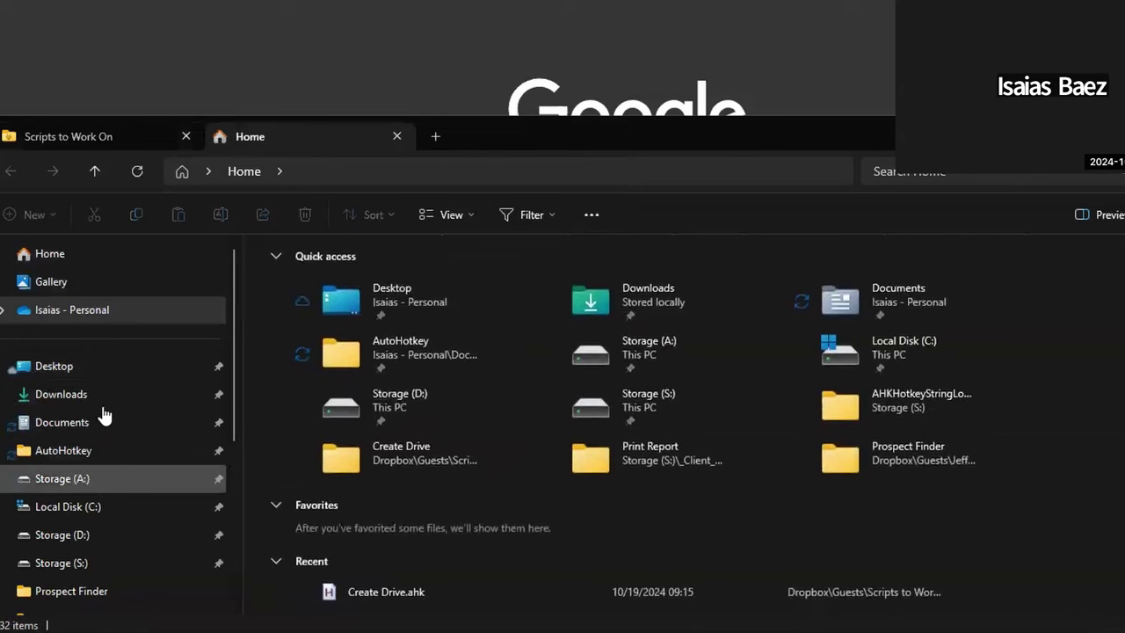
- Show Storage (S:) in the new tab and compare it with the Scripts to Work On tab
left_click(110, 562)
scroll(391, 430, "down", 3)
scroll(393, 436, "up", 2)
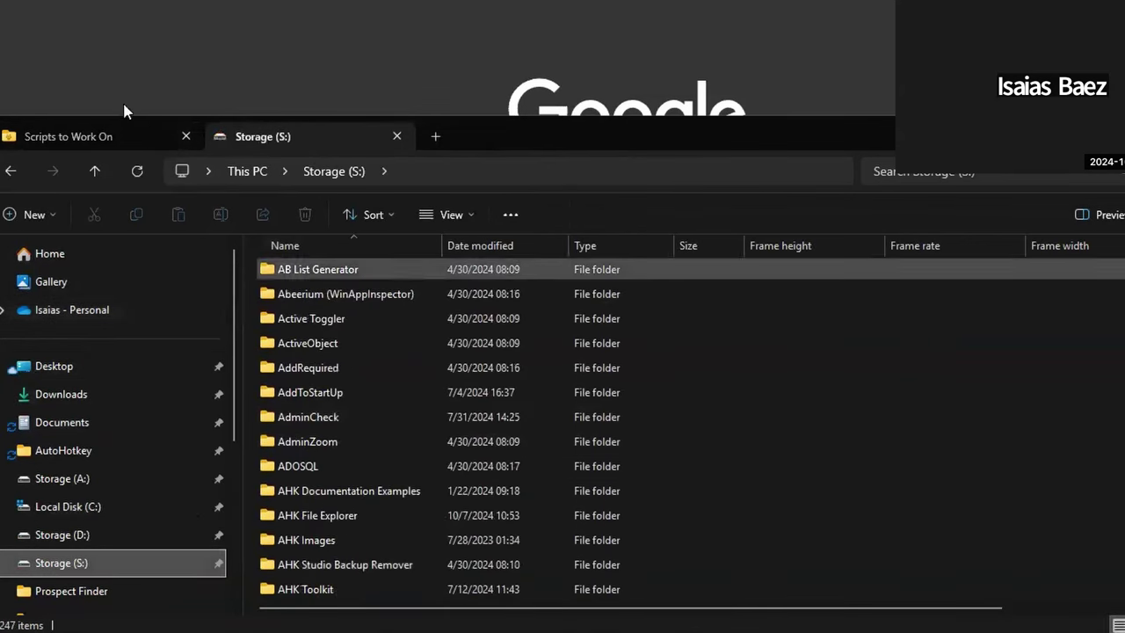
left_click(108, 132)
left_click(280, 134)
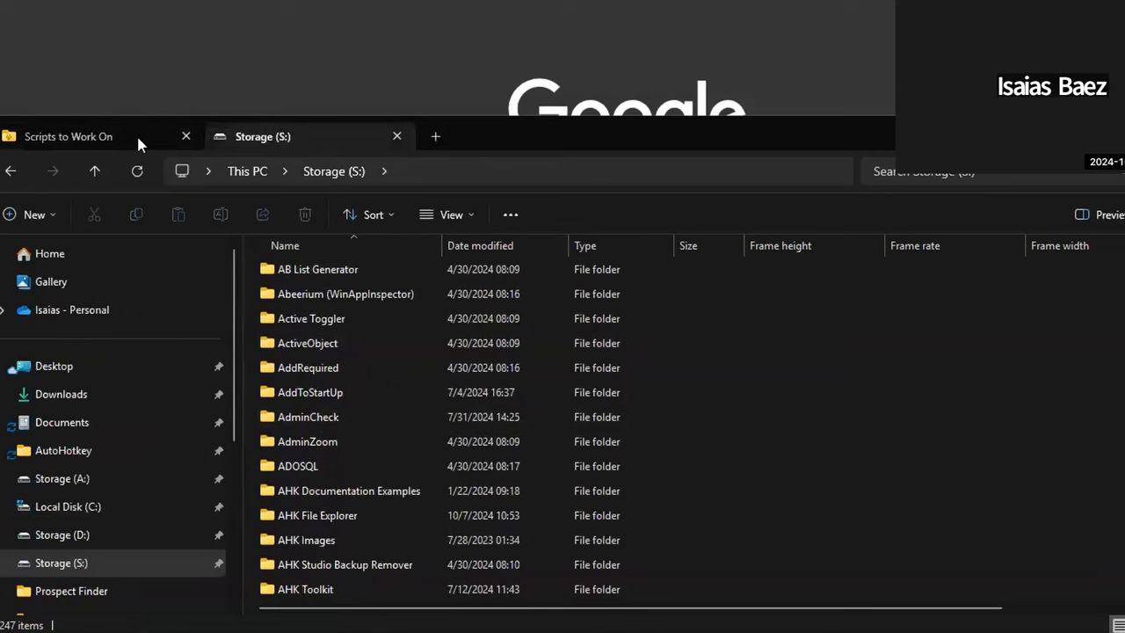
left_click(132, 133)
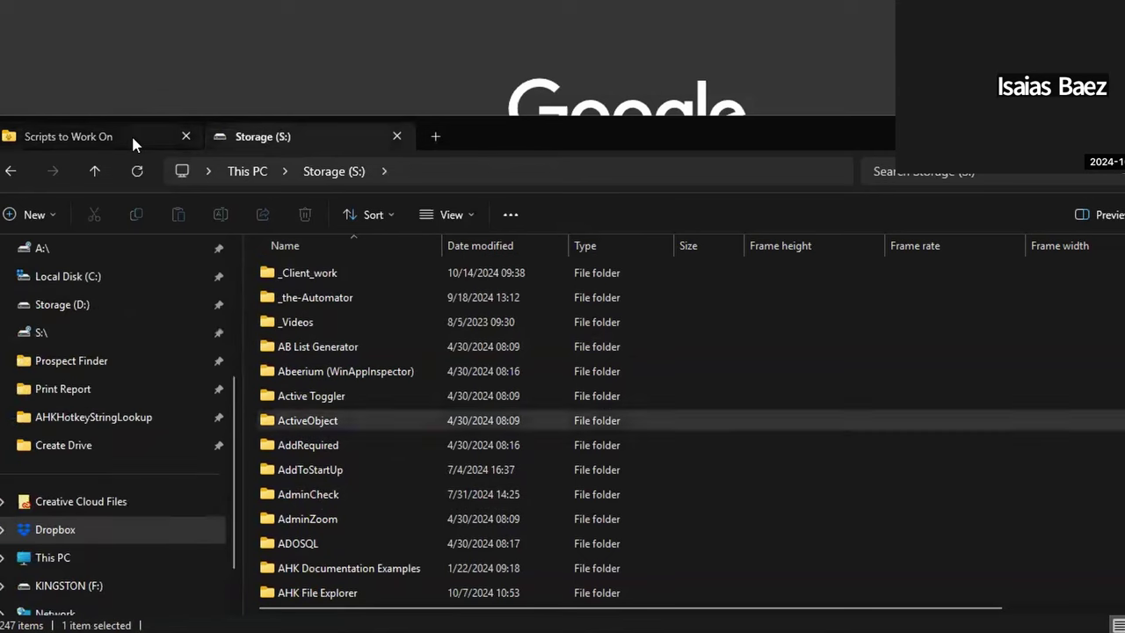
- View the Dropbox right-click submenu for _Client_work on the S: drive
left_click(316, 273)
left_click(298, 137)
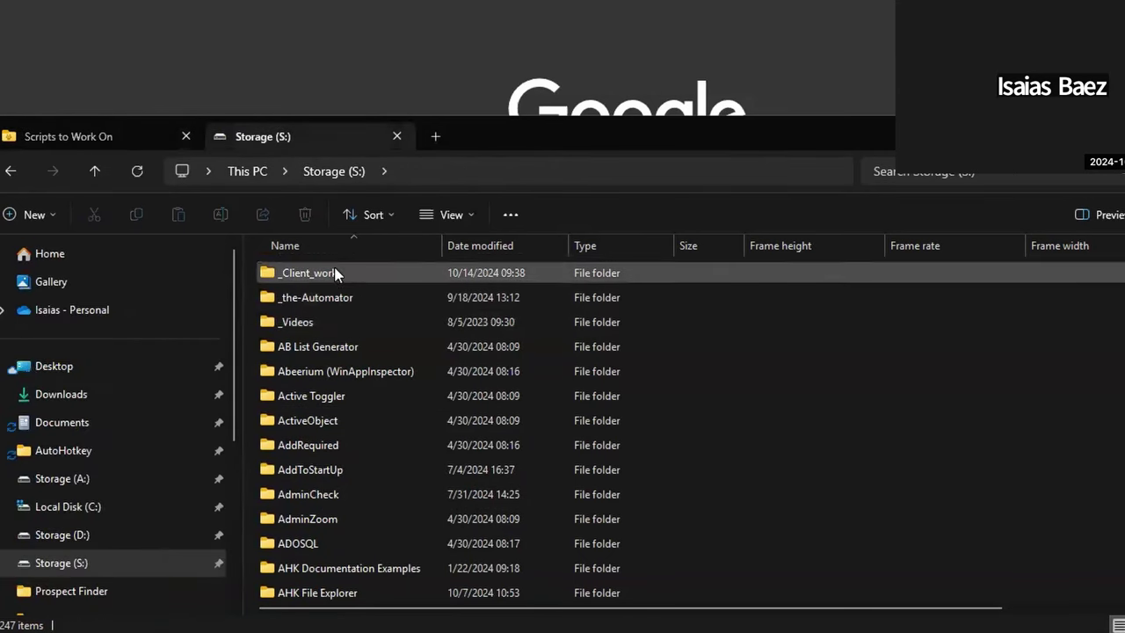
right_click(300, 275)
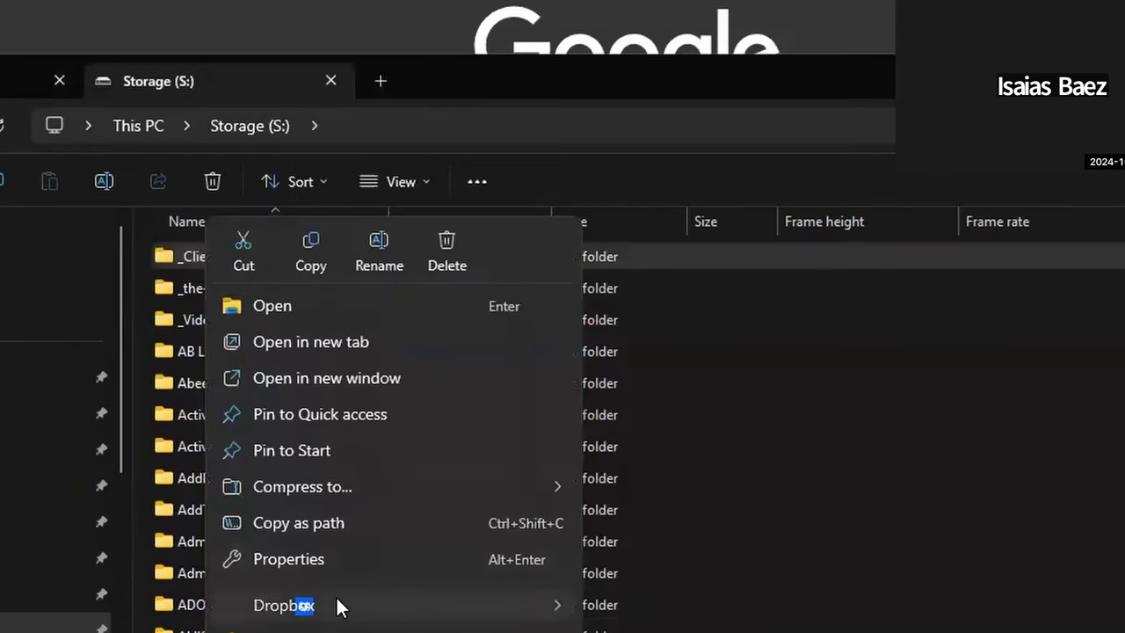
mouse_move(403, 544)
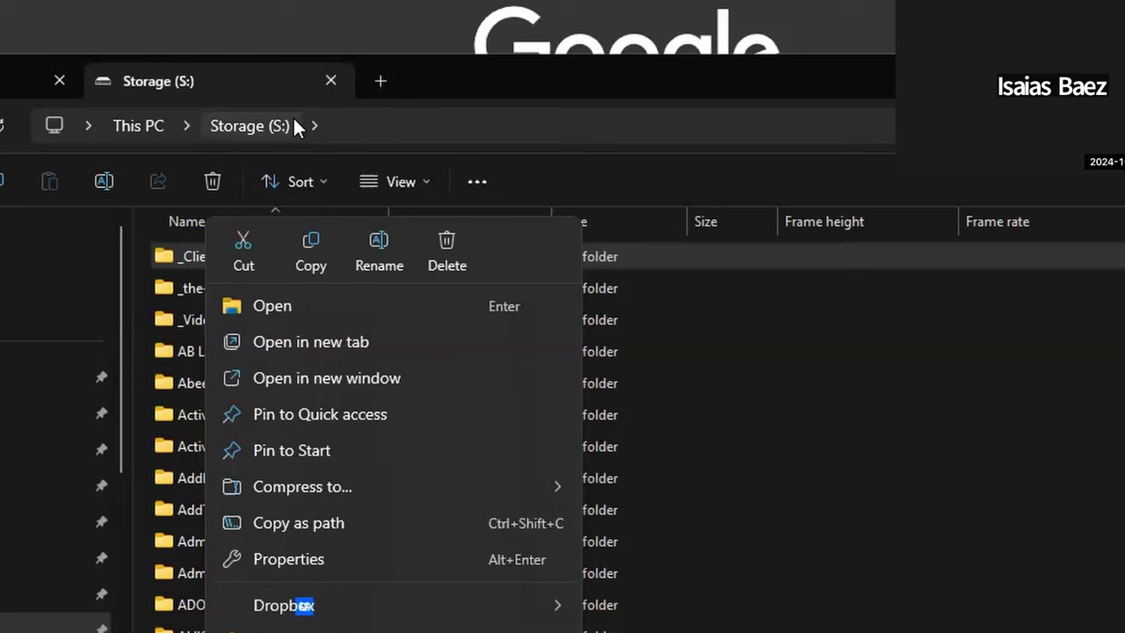
mouse_move(339, 609)
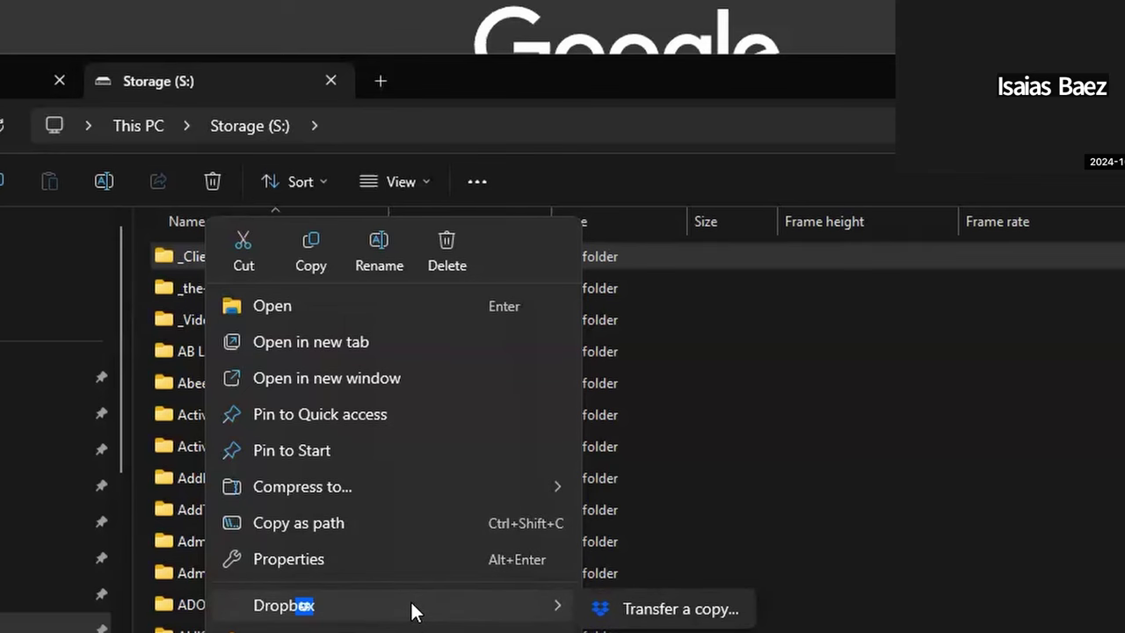
- Open ActiveObject on S:, select its scripts, and close the Scripts to Work On tab
double_click(185, 443)
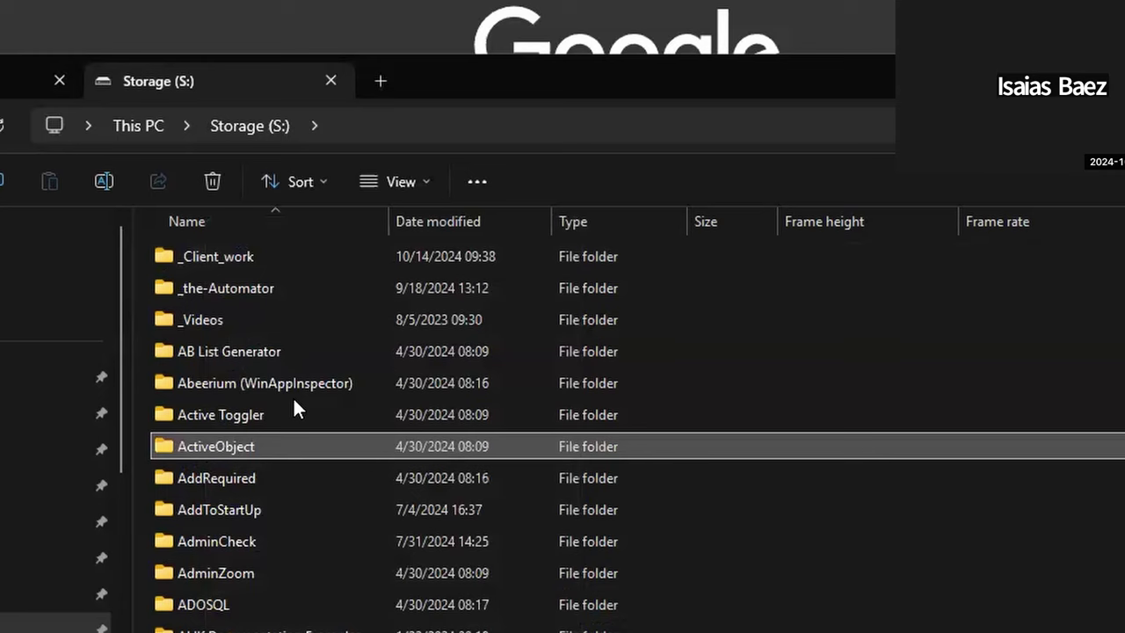
left_click(233, 280)
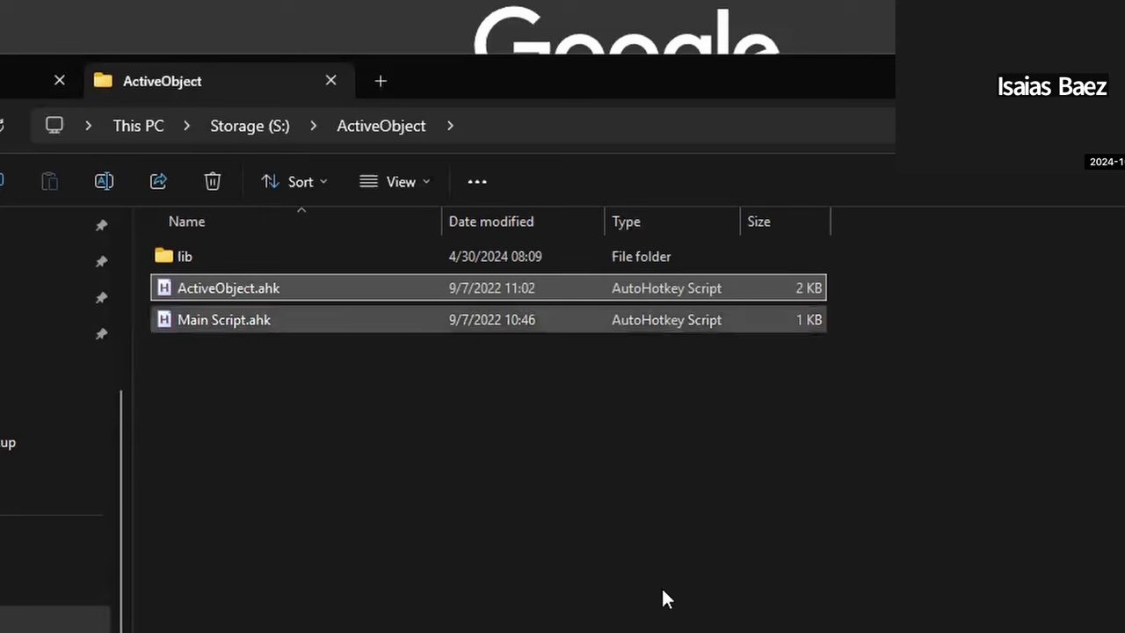
key("Down")
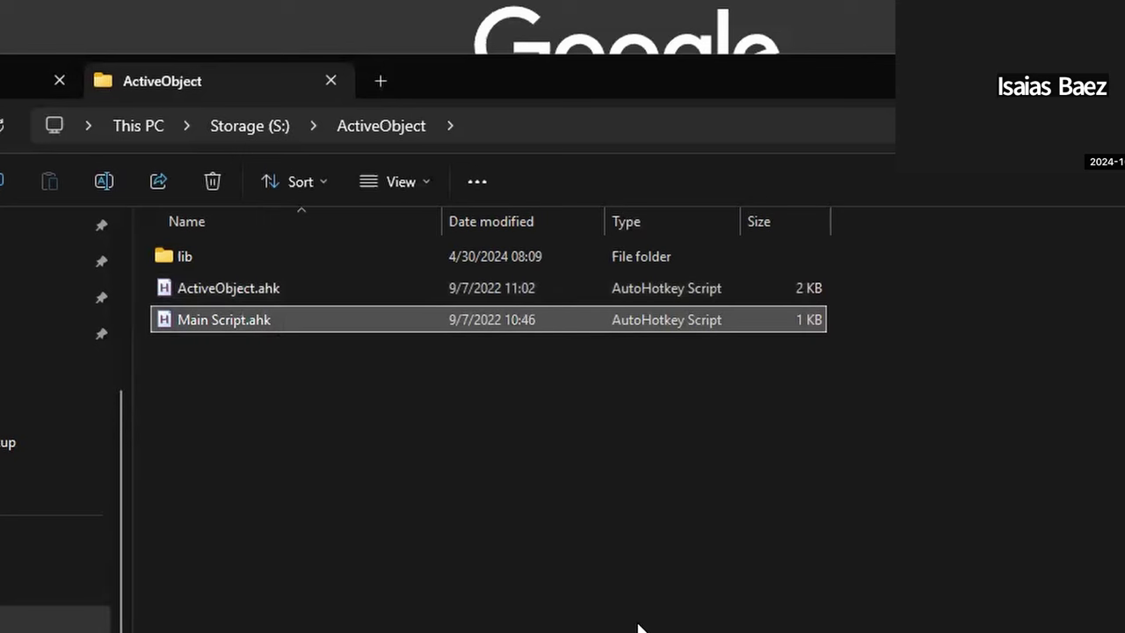
left_click(18, 83)
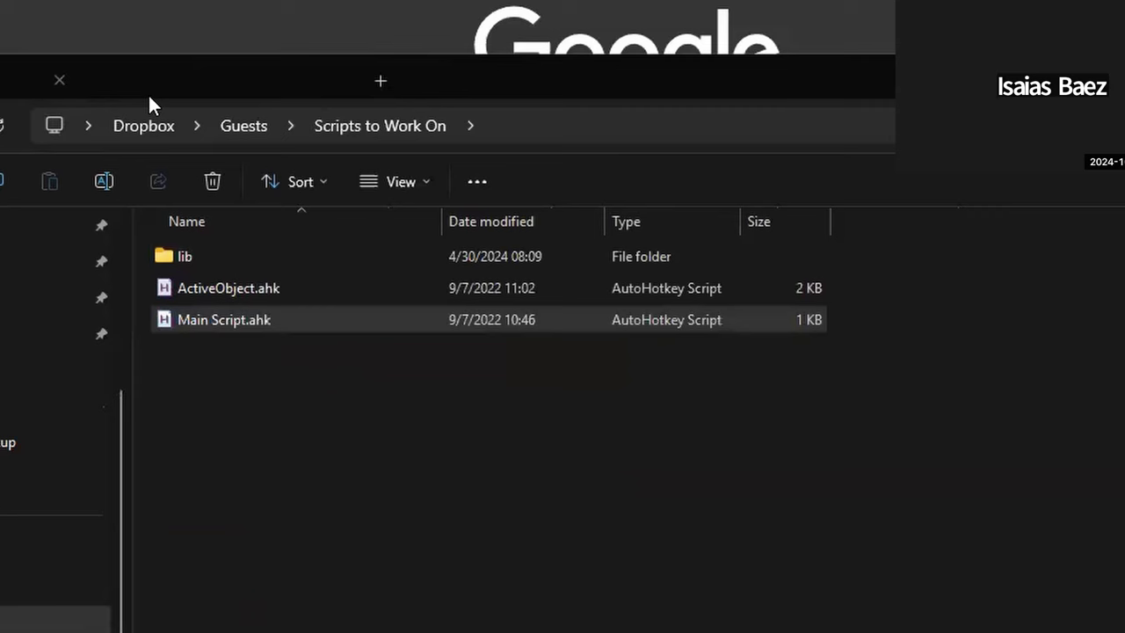
left_click(18, 83)
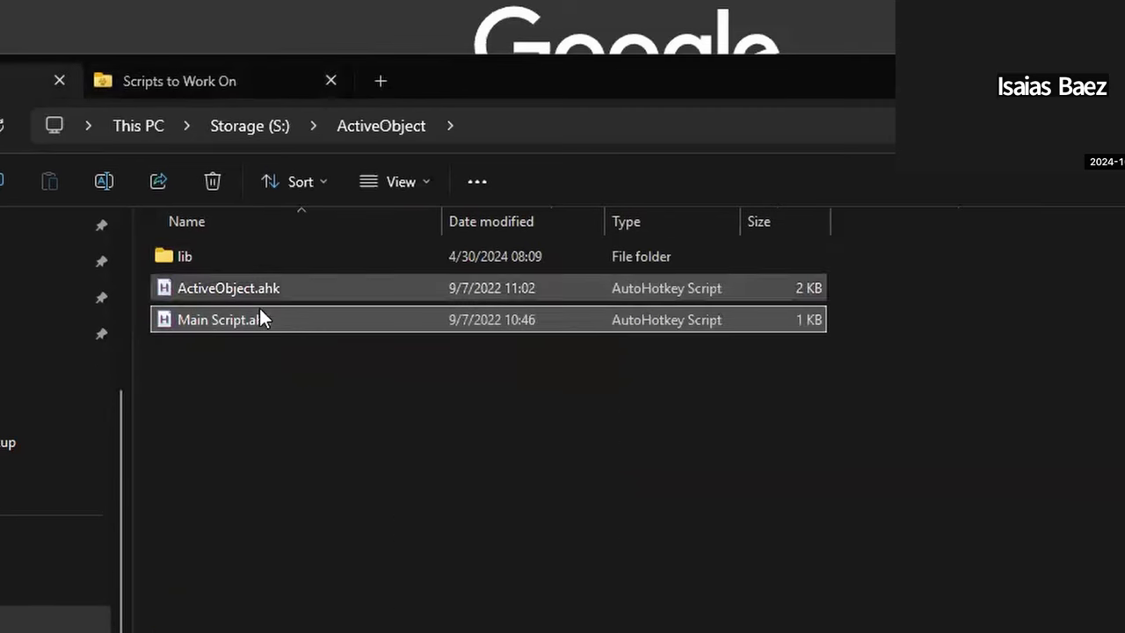
left_click(250, 295)
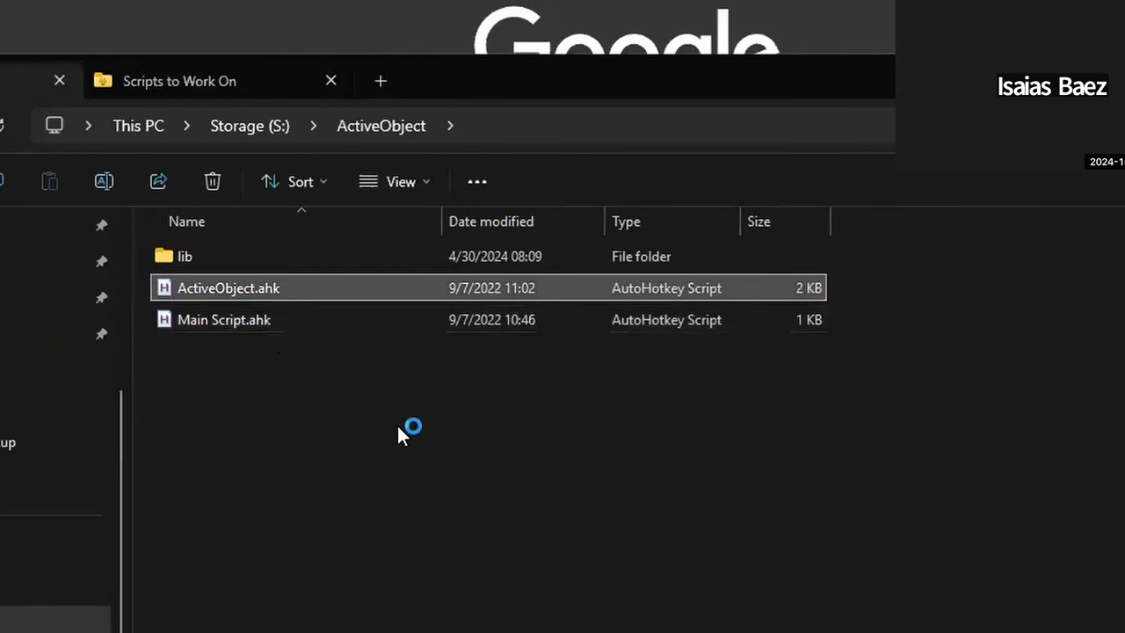
left_click(330, 82)
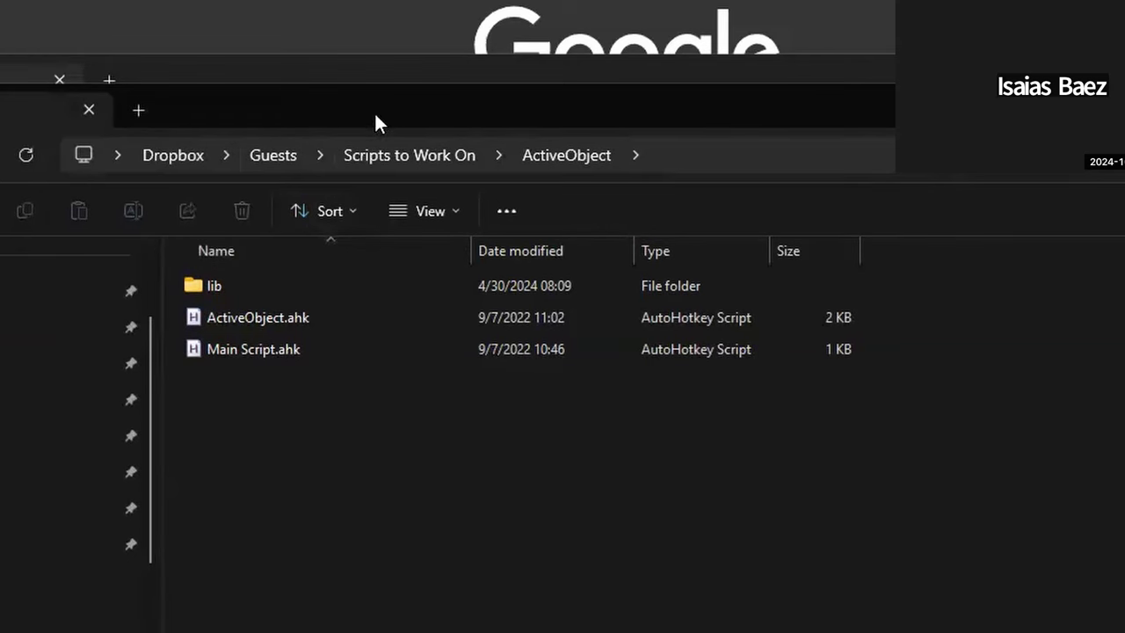
- Move the Dropbox-path ActiveObject window aside and view ActiveObject.ahk's Dropbox context menu
left_click_drag(376, 120, 577, 197)
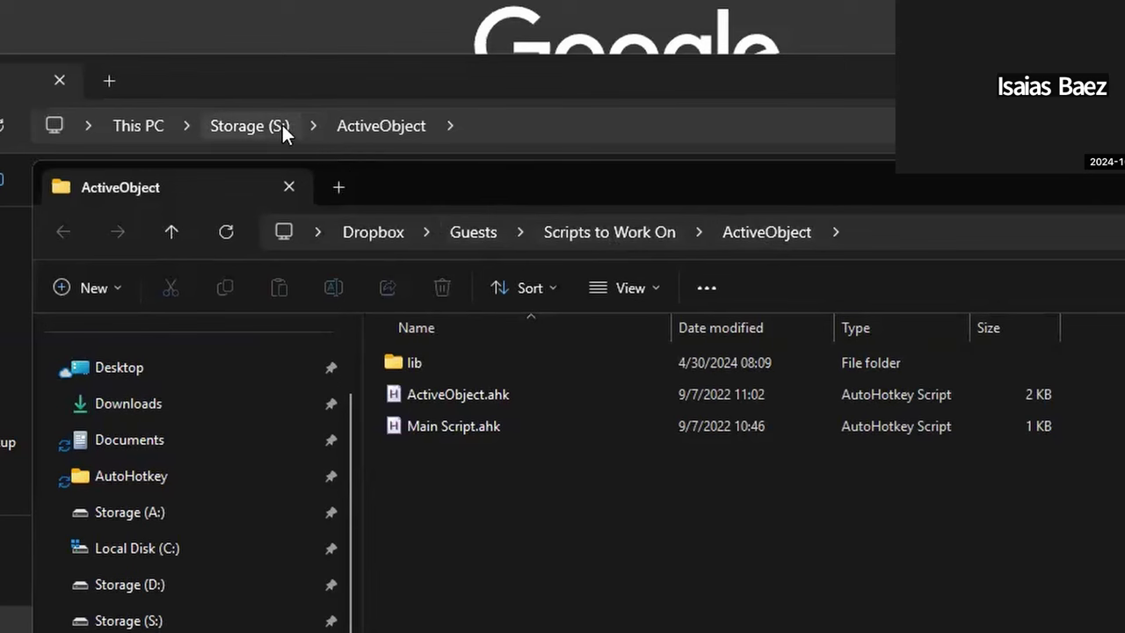
left_click(443, 426)
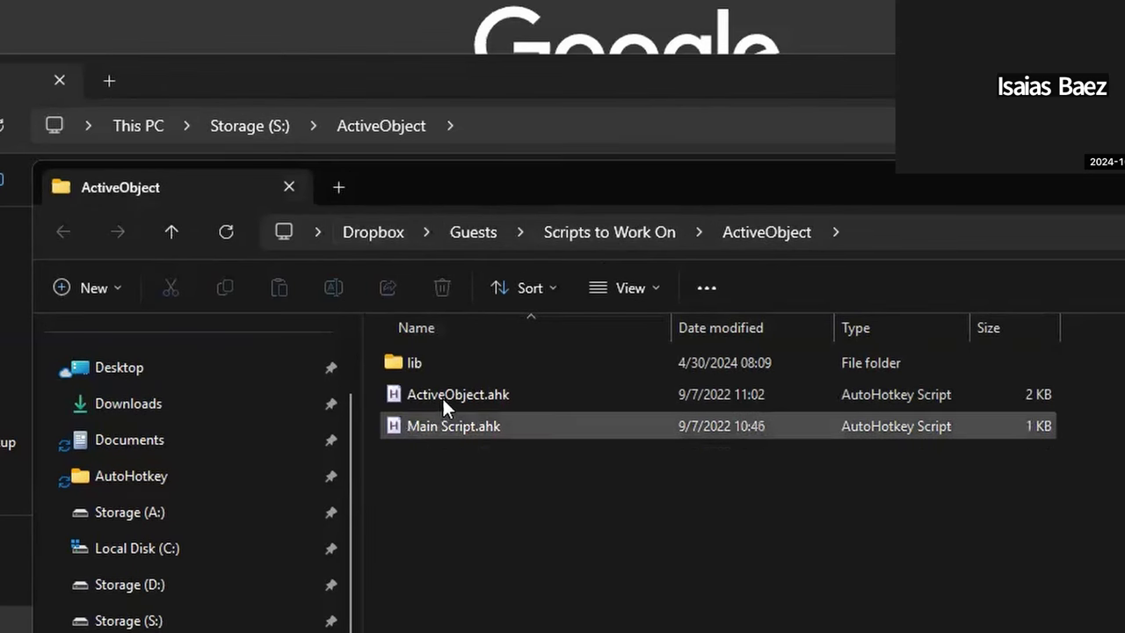
right_click(444, 398)
mouse_move(553, 176)
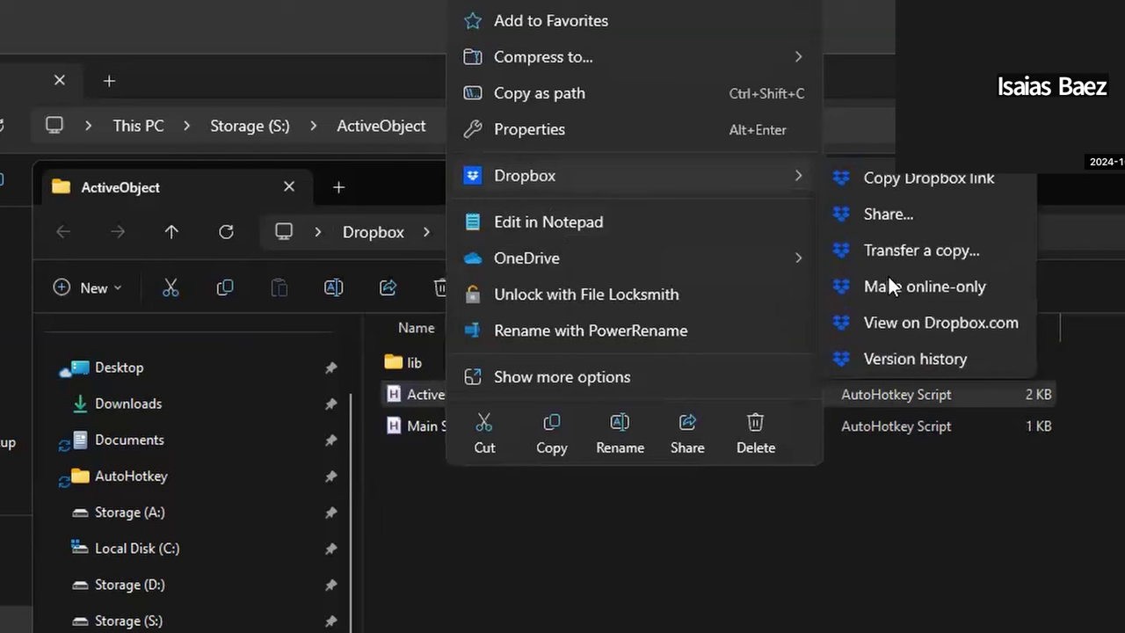
left_click(574, 614)
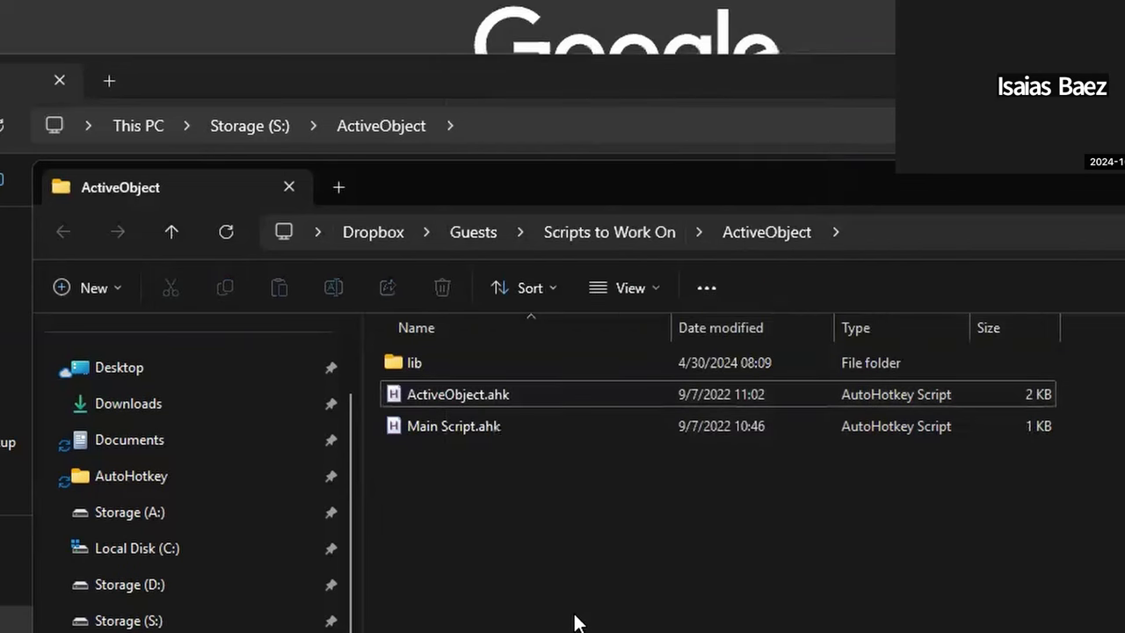
scroll(202, 580, "down", 2)
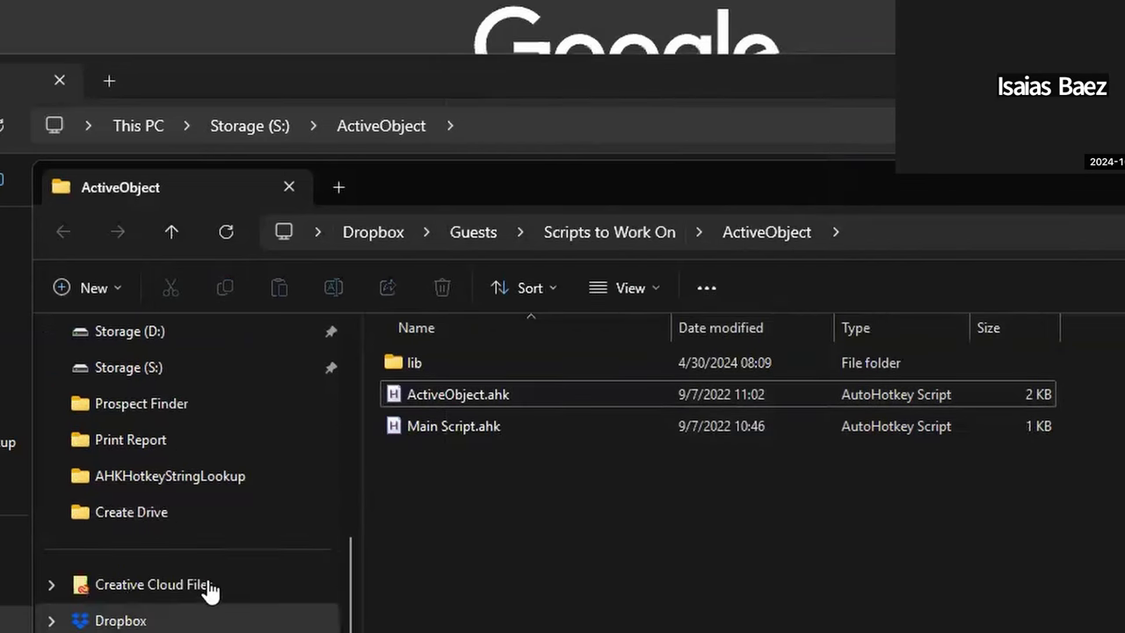
- View the Create Drive folder, then close that Explorer window to return to S:\ActiveObject
left_click(254, 521)
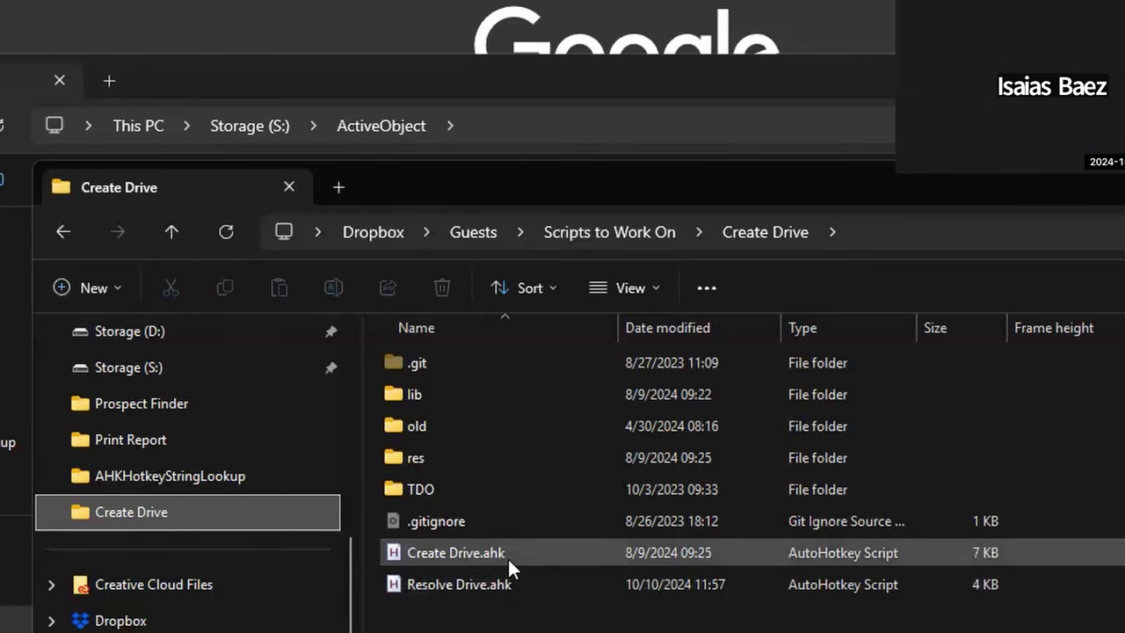
left_click(289, 186)
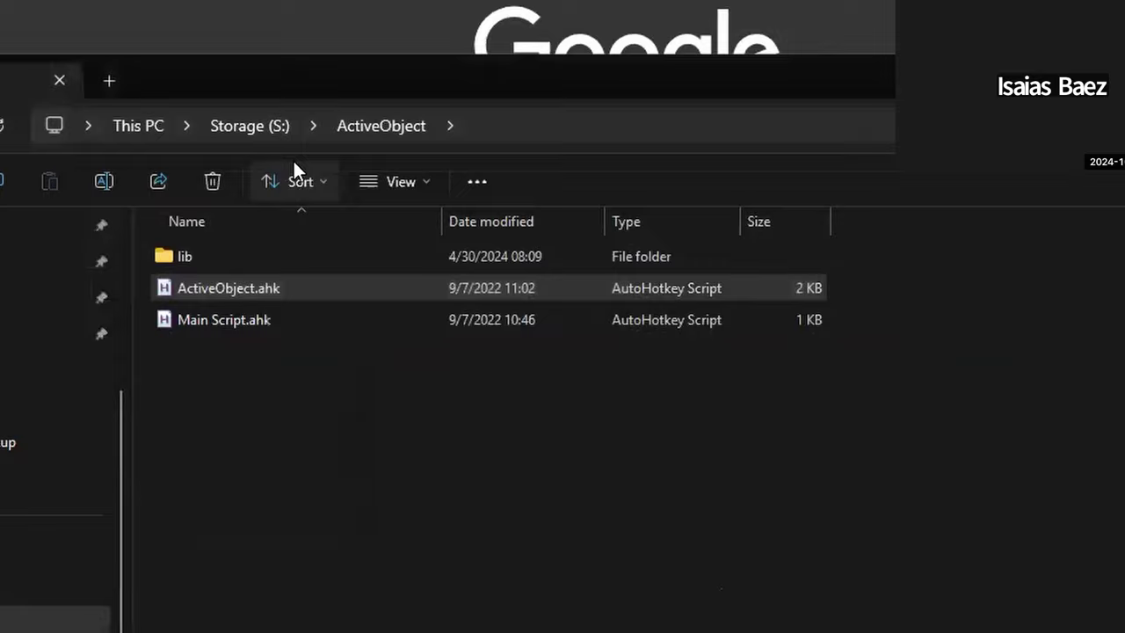